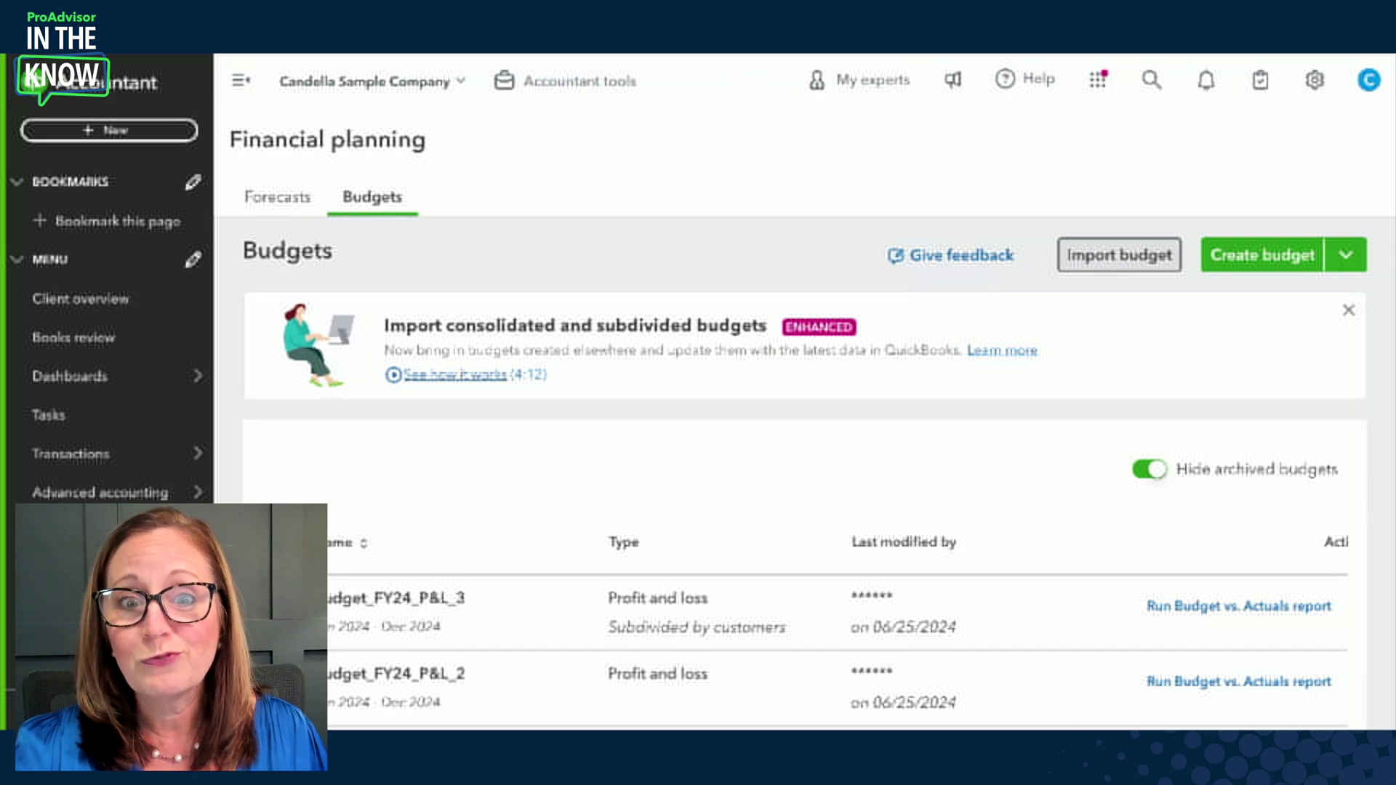
- Start a profit and loss budget import and set its time period to FY 2024 (Jan 2024 - Dec 2024)
{"action": "left_click", "coordinate": [1119, 254]}
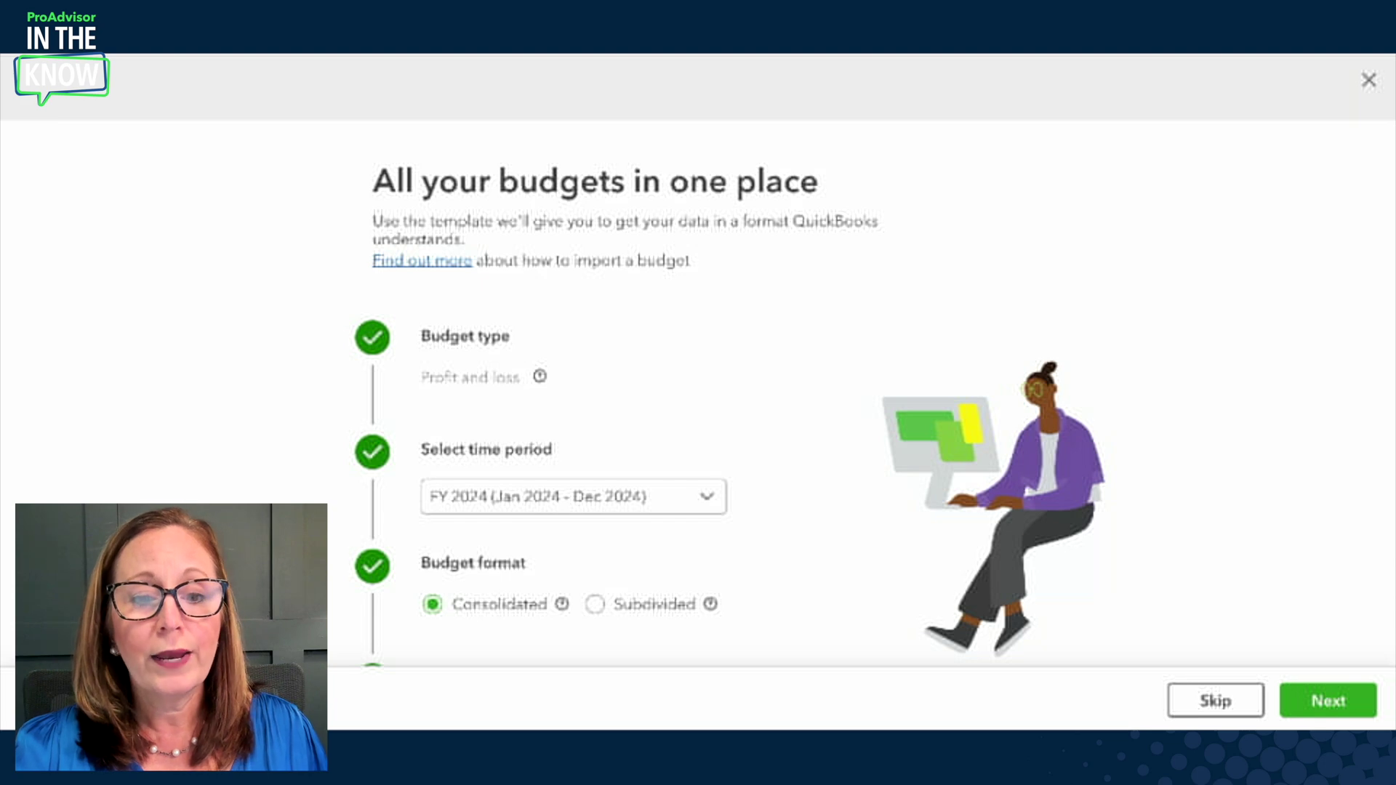
{"action": "scroll", "coordinate": [586, 296], "scroll_direction": "down", "scroll_amount": 1}
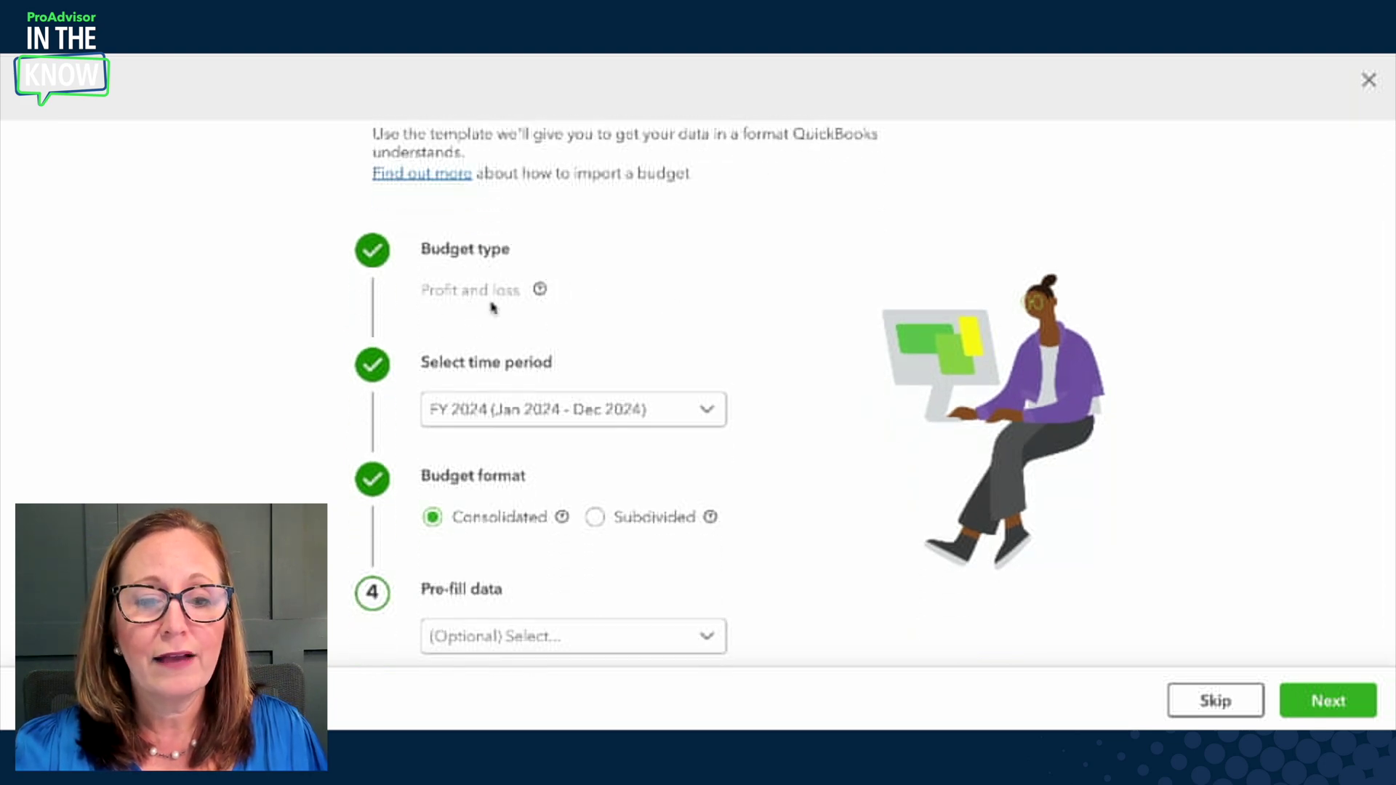
{"action": "mouse_move", "coordinate": [539, 291]}
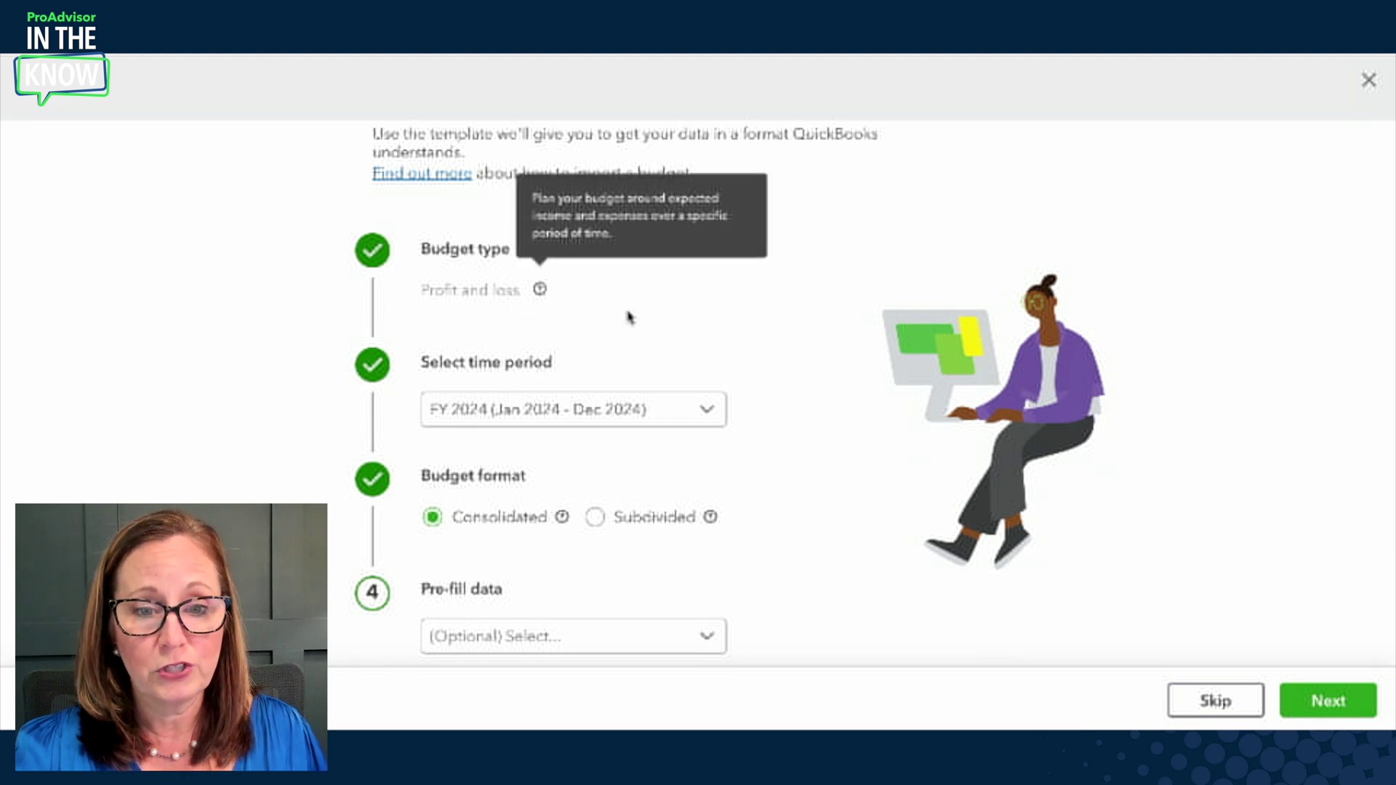
{"action": "scroll", "coordinate": [629, 318], "scroll_direction": "down", "scroll_amount": 1}
{"action": "left_click", "coordinate": [706, 347]}
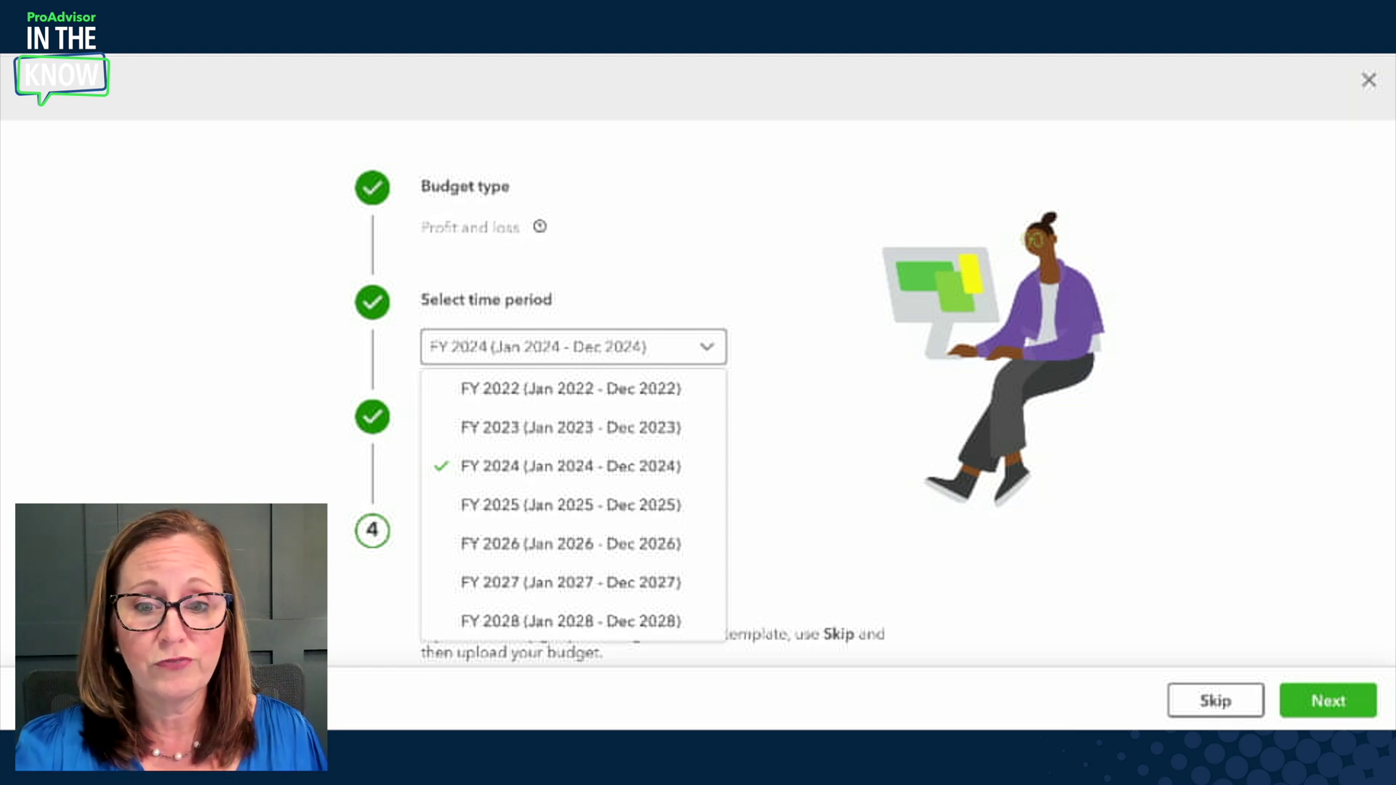
{"action": "left_click", "coordinate": [625, 466]}
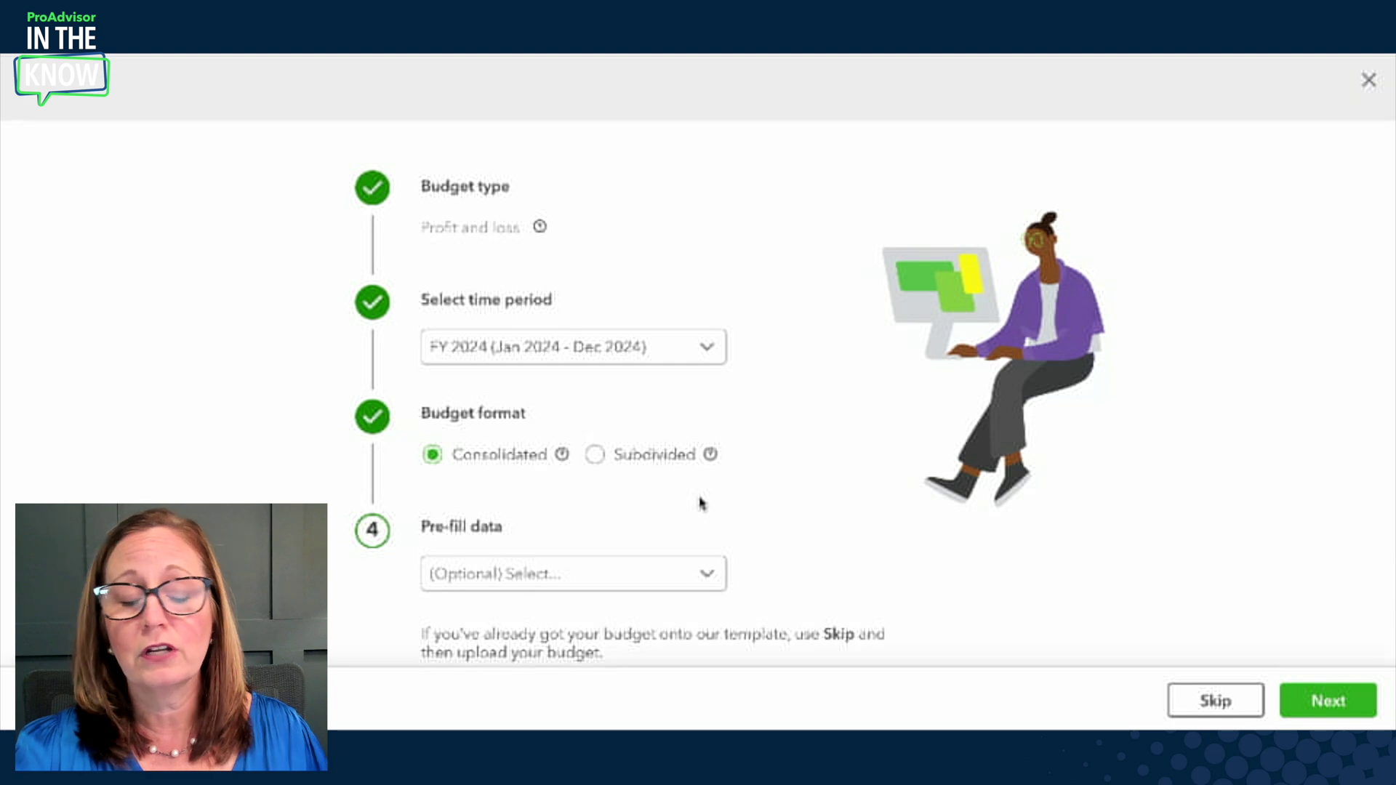
- Make the budget format Subdivided by Class for all classes and continue to the template download and upload page
{"action": "left_click", "coordinate": [594, 455]}
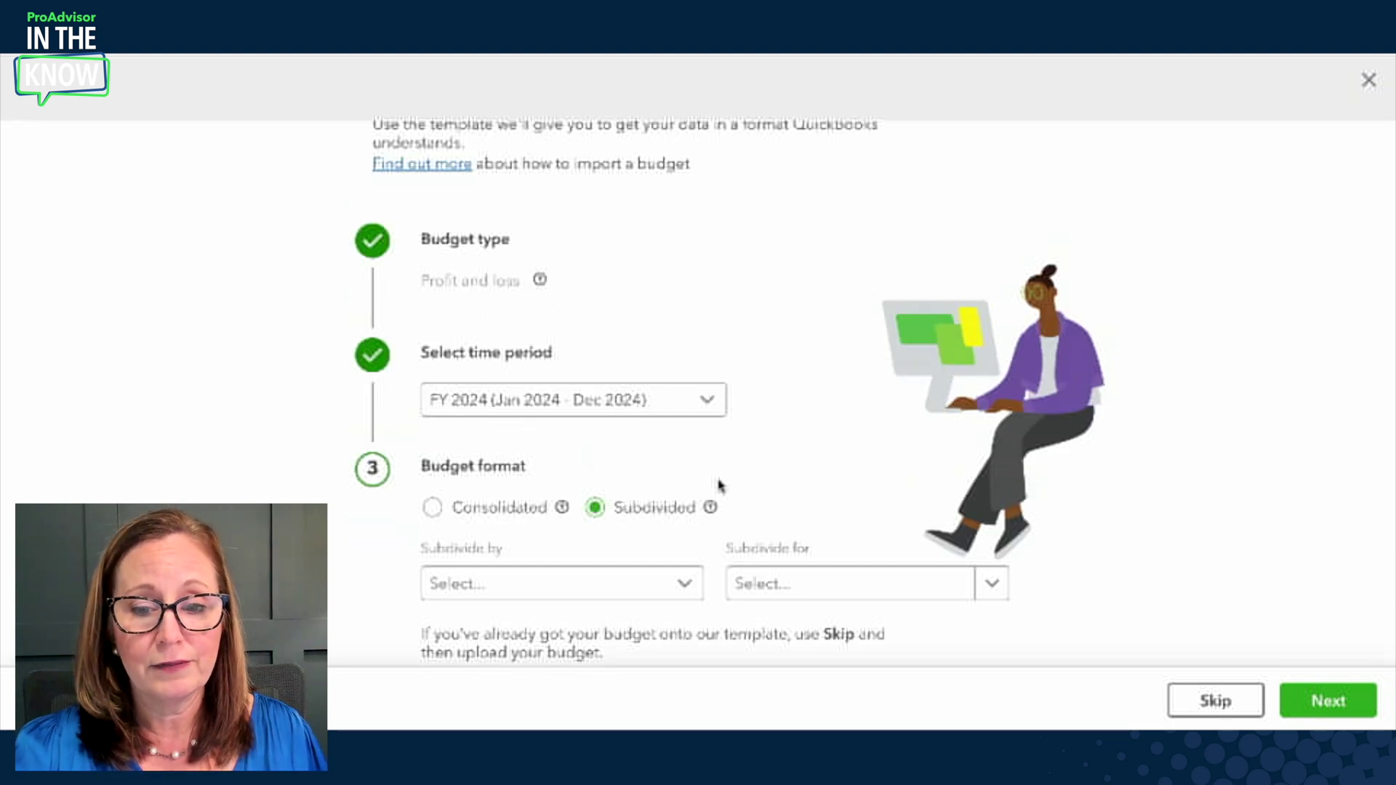
{"action": "mouse_move", "coordinate": [711, 507]}
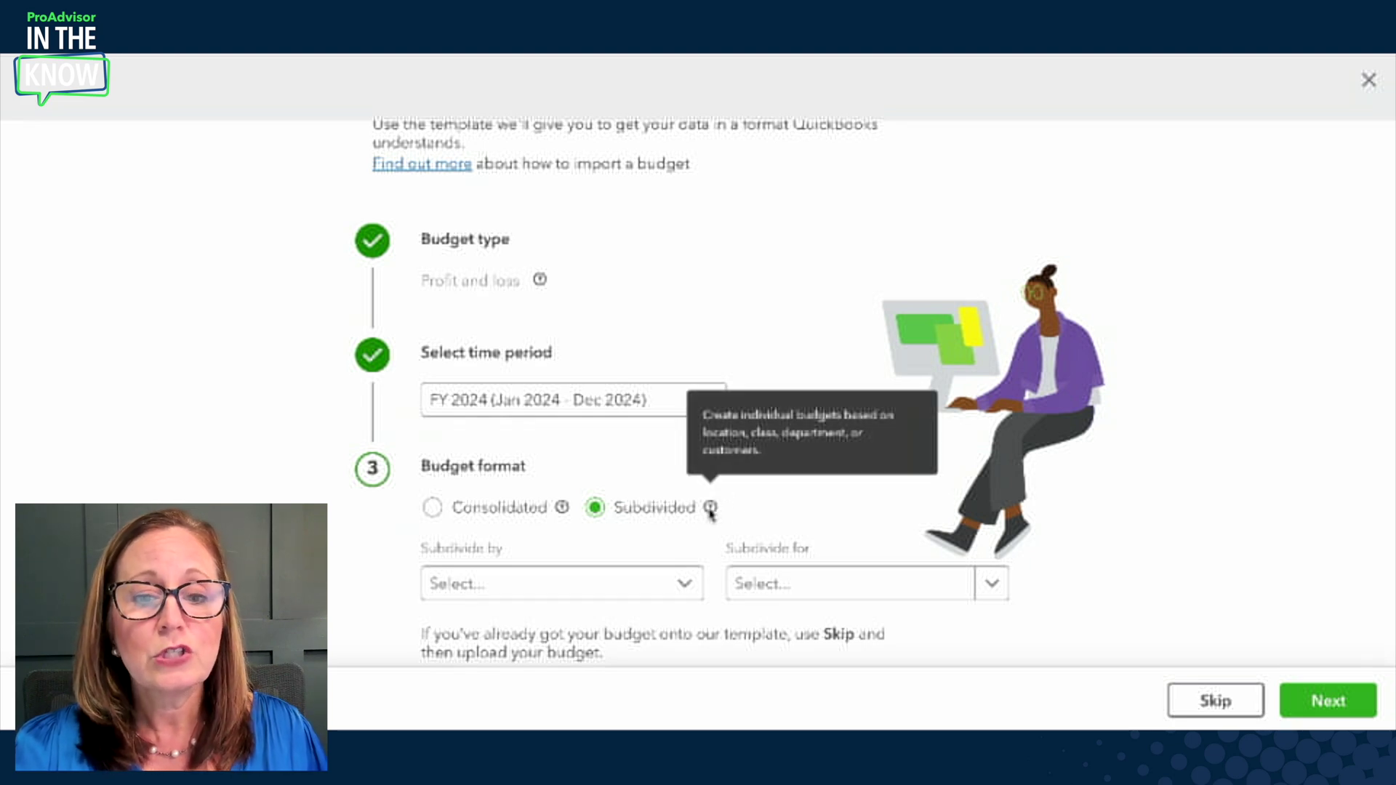
{"action": "left_click", "coordinate": [596, 585]}
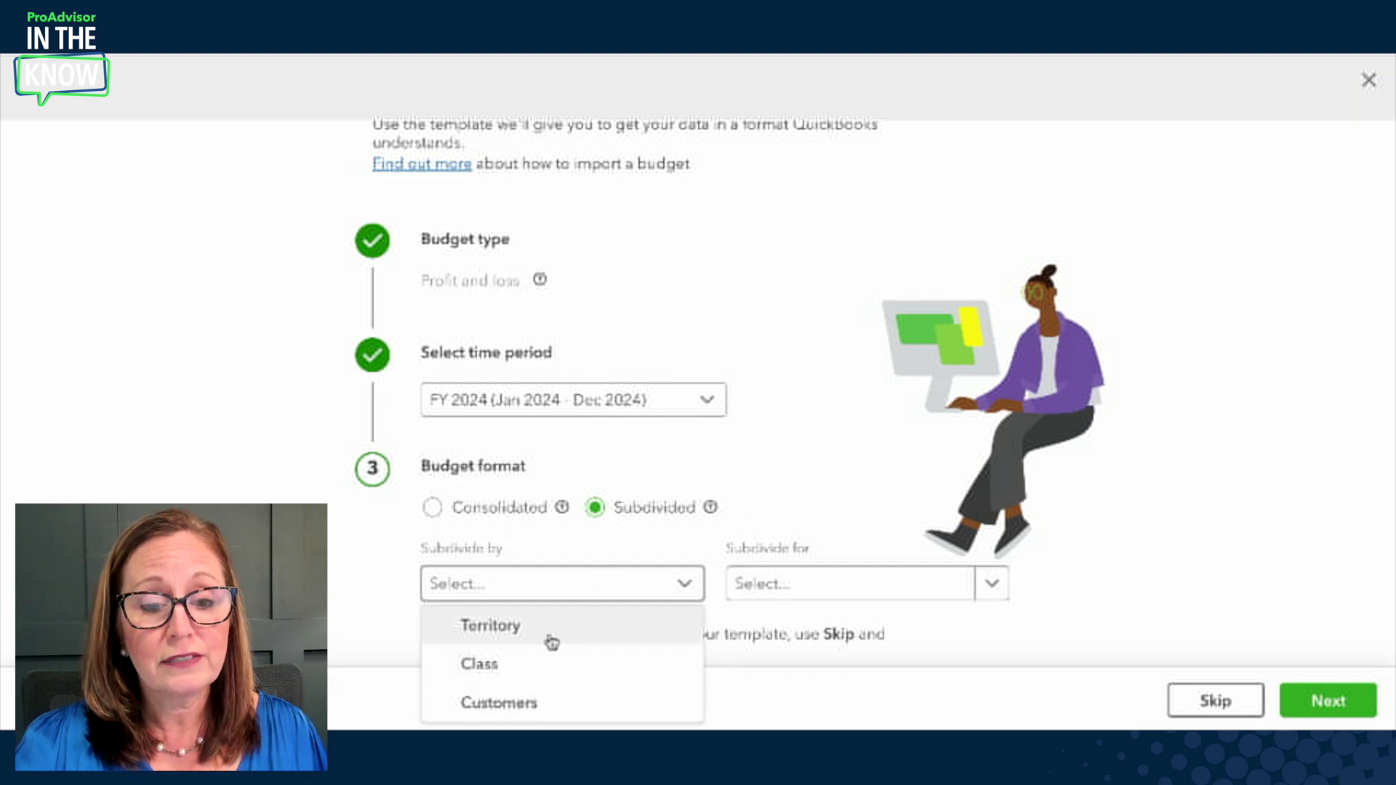
{"action": "left_click", "coordinate": [551, 663]}
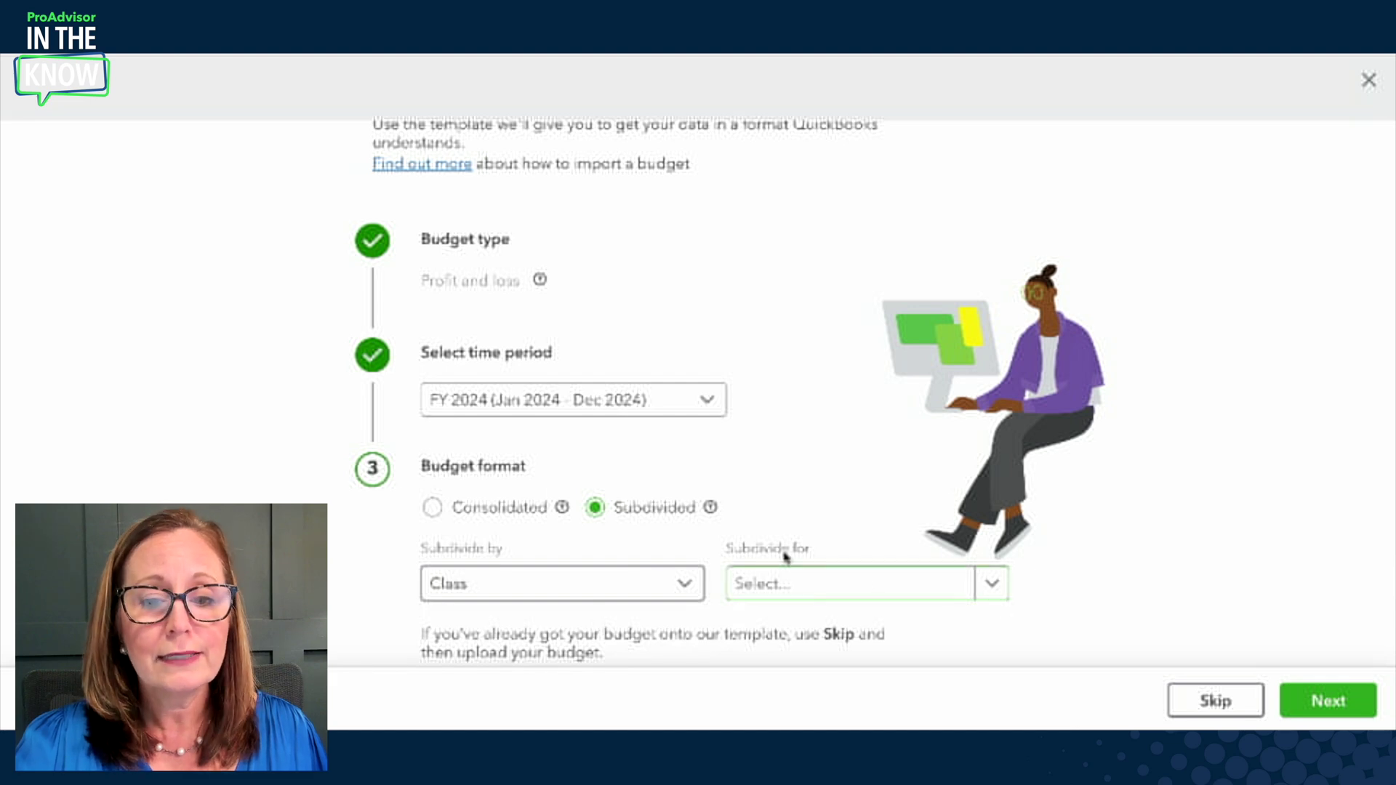
{"action": "left_click", "coordinate": [992, 584]}
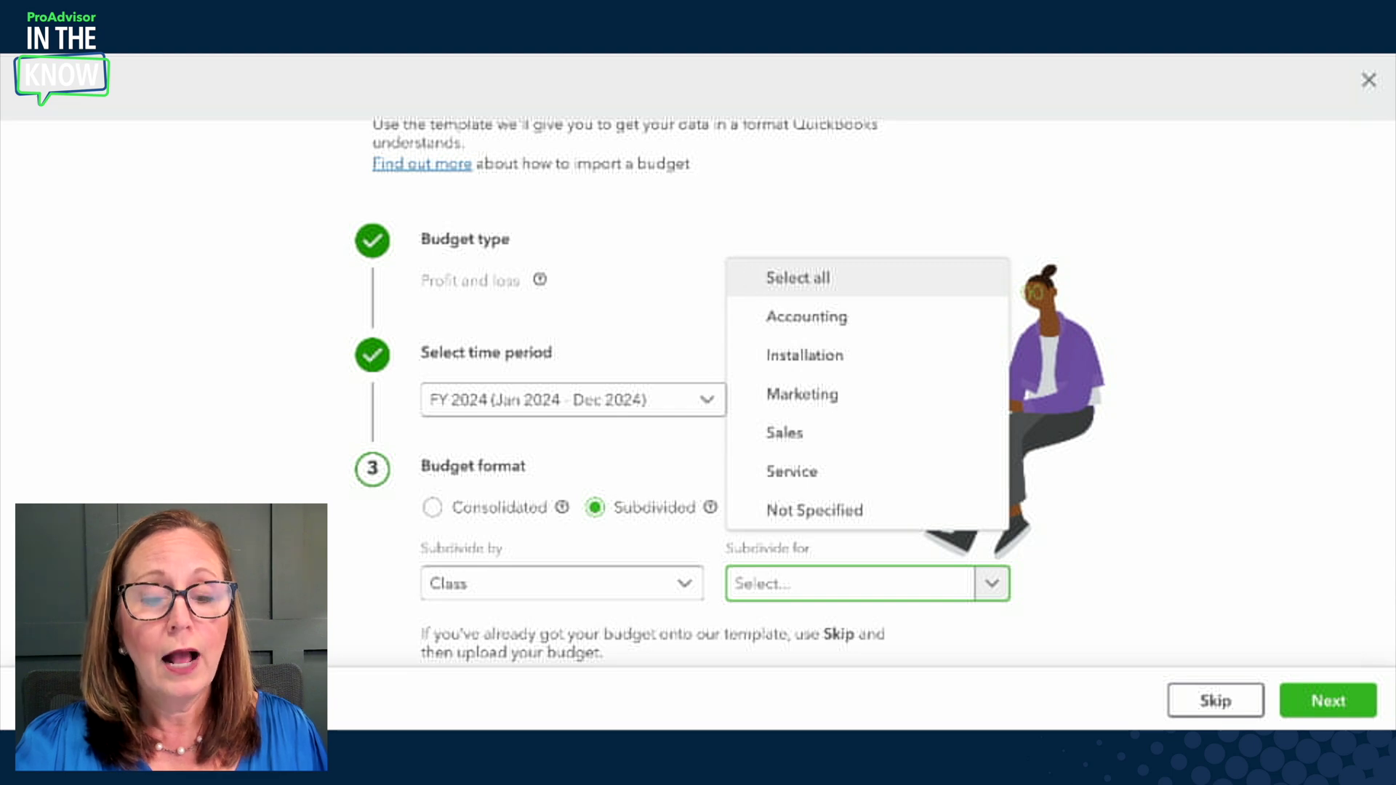
{"action": "left_click", "coordinate": [798, 277]}
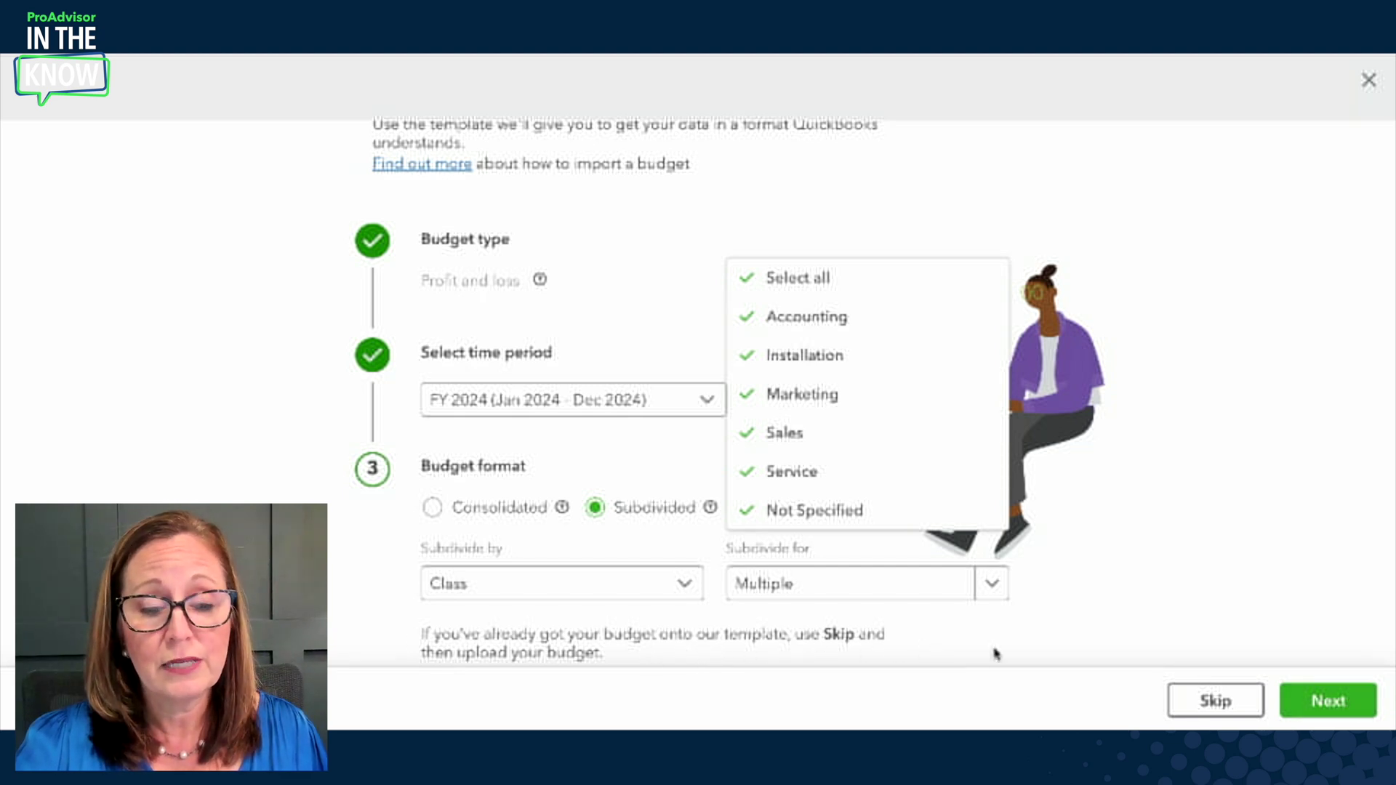
{"action": "left_click", "coordinate": [1328, 700]}
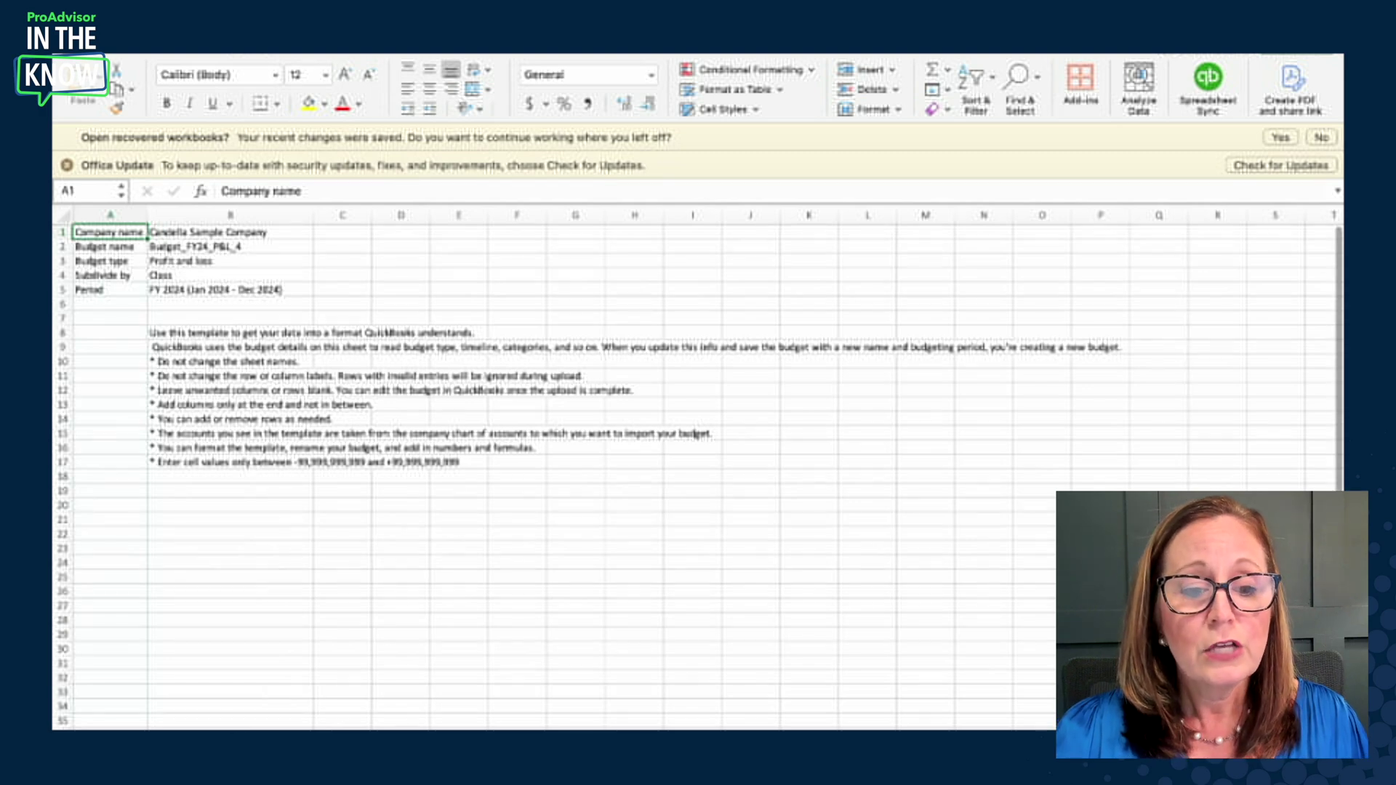
- In the Excel budget template, examine the Accounting and Sales sheets' monthly amounts and the January formula for 5002 Material Purchases
{"action": "key", "text": "ctrl+Page_Down"}
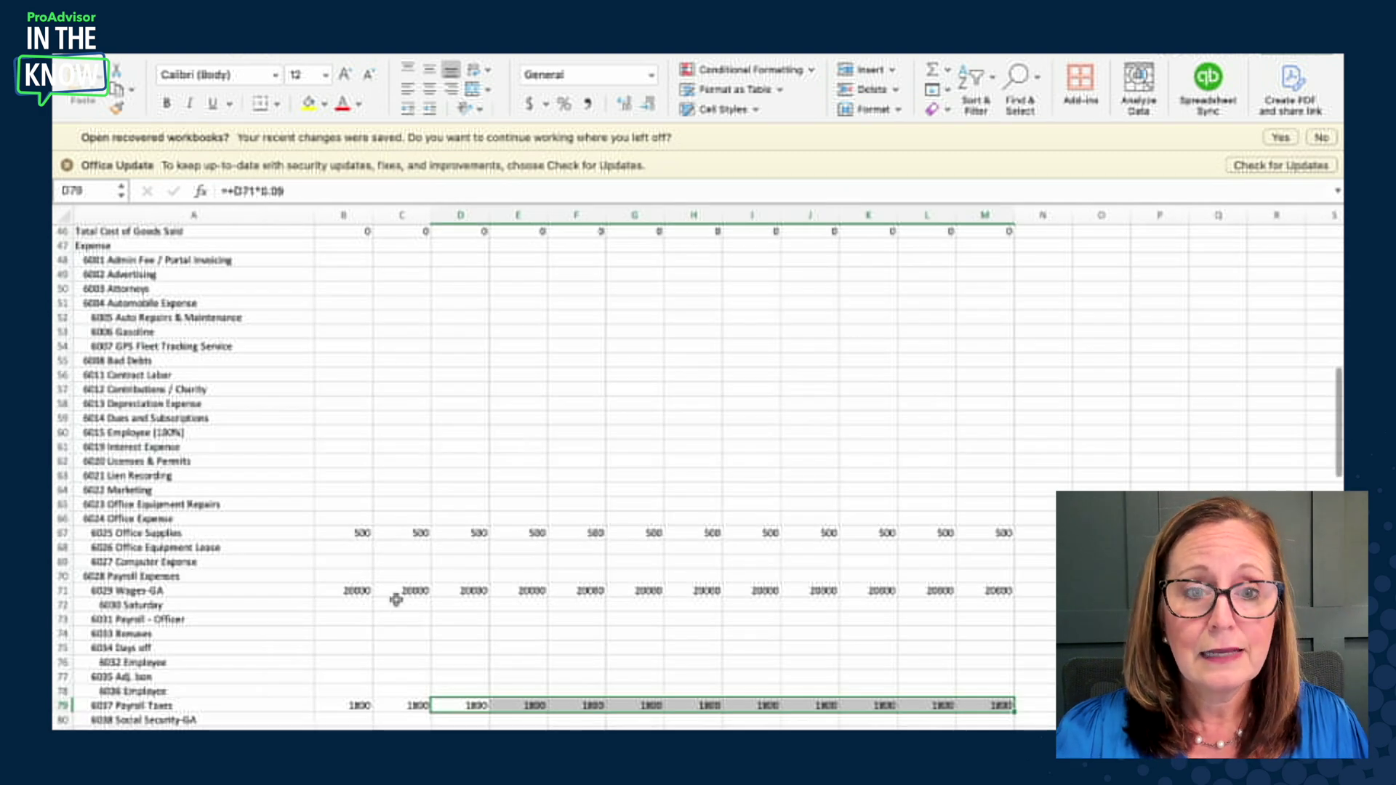
{"action": "scroll", "coordinate": [346, 391], "scroll_direction": "up", "scroll_amount": 15}
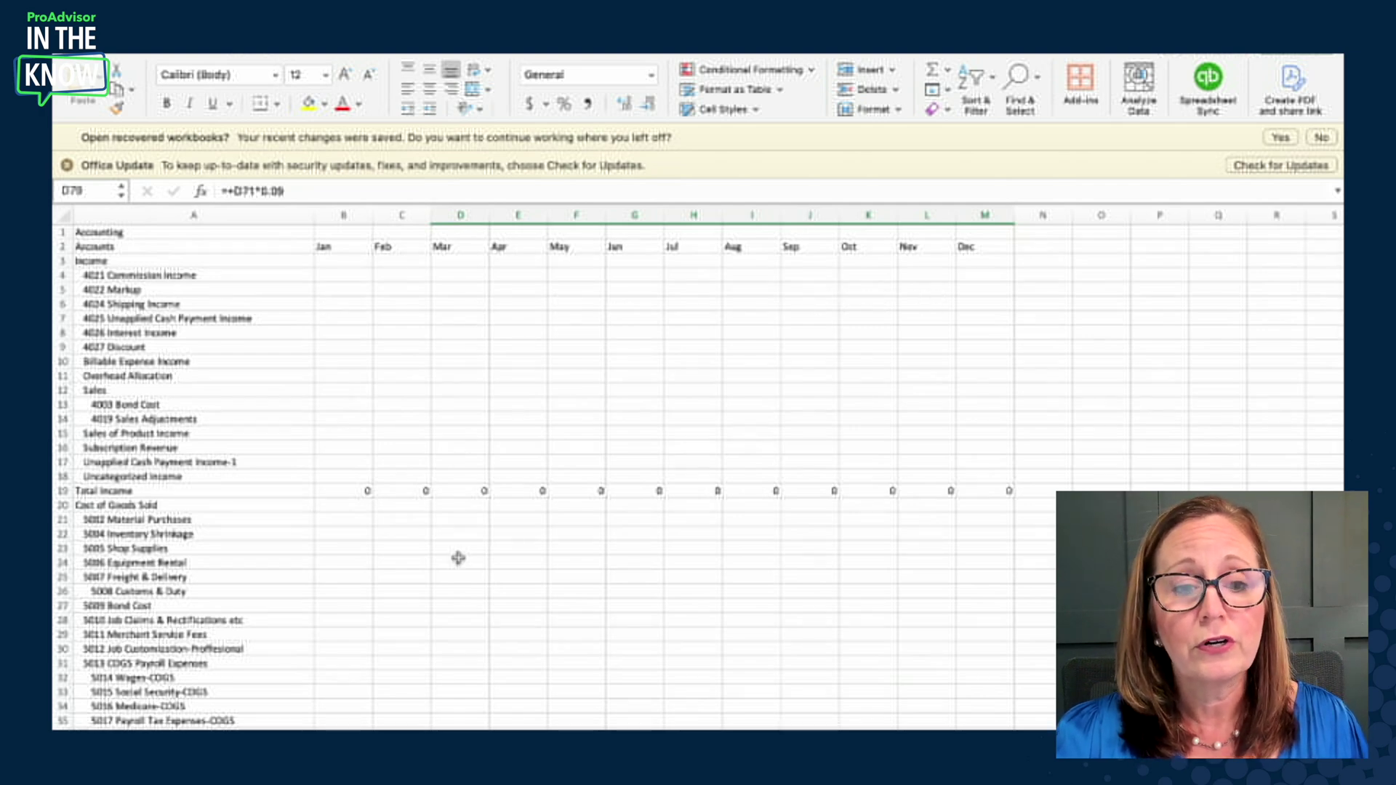
{"action": "scroll", "coordinate": [454, 576], "scroll_direction": "down", "scroll_amount": 10}
{"action": "scroll", "coordinate": [452, 576], "scroll_direction": "down", "scroll_amount": 6}
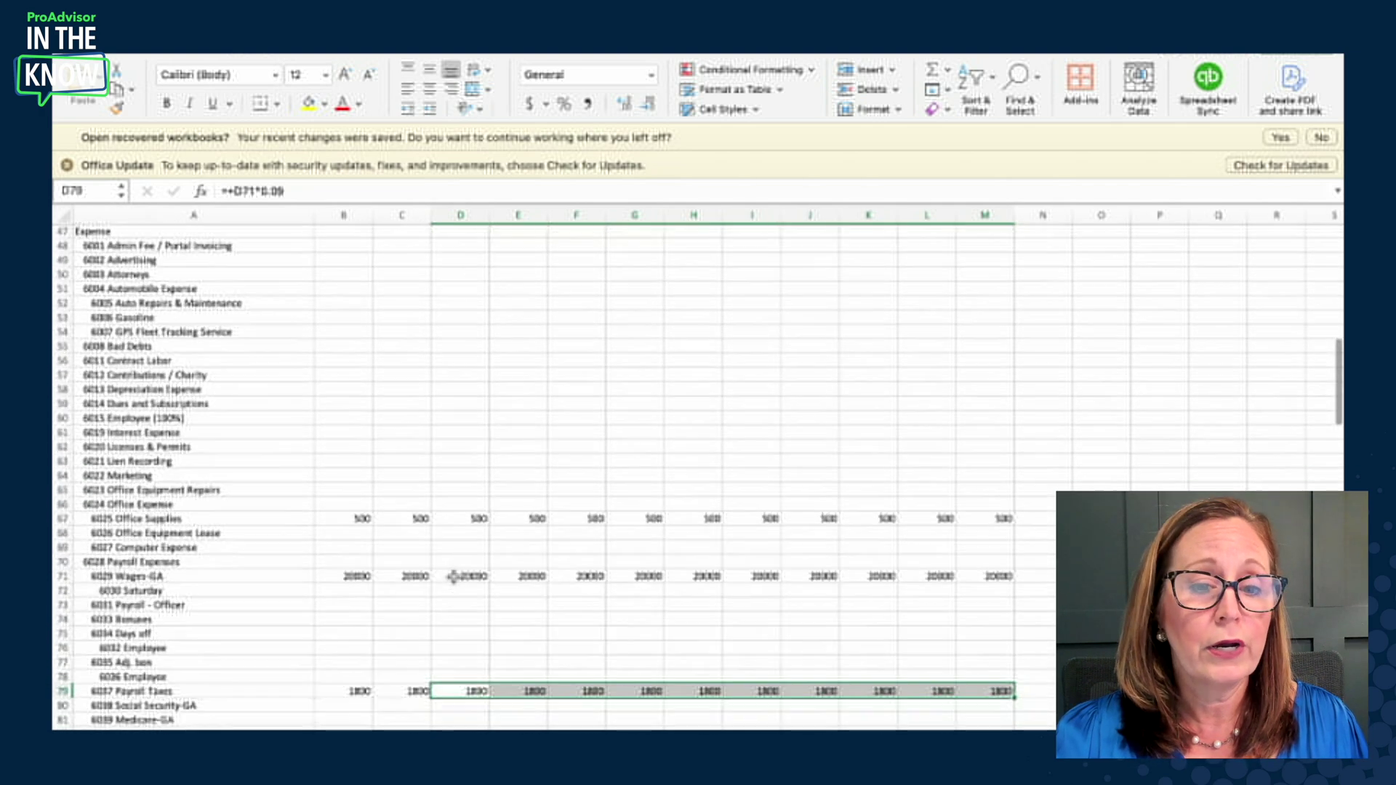
{"action": "left_click", "coordinate": [411, 507]}
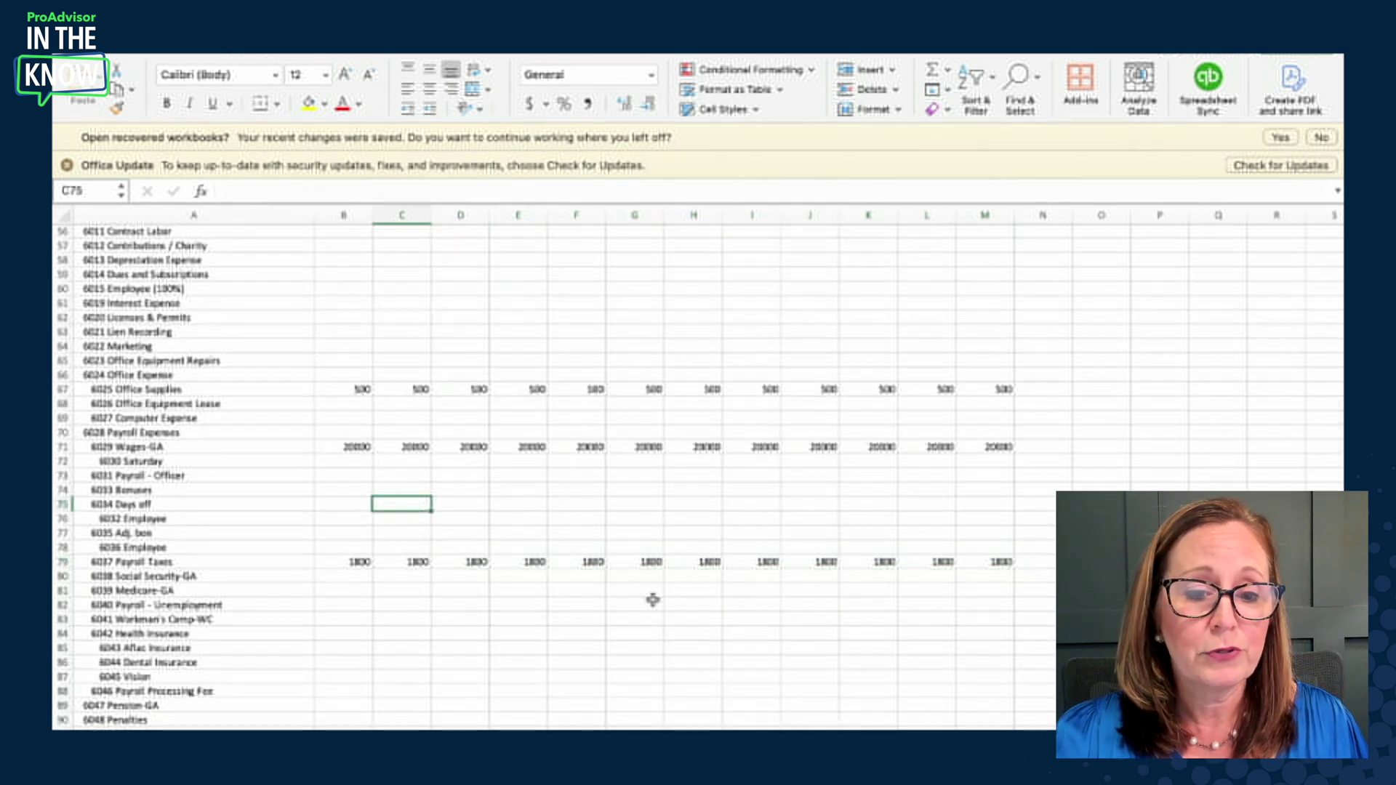
{"action": "scroll", "coordinate": [343, 691], "scroll_direction": "up", "scroll_amount": 15}
{"action": "left_click", "coordinate": [343, 706]}
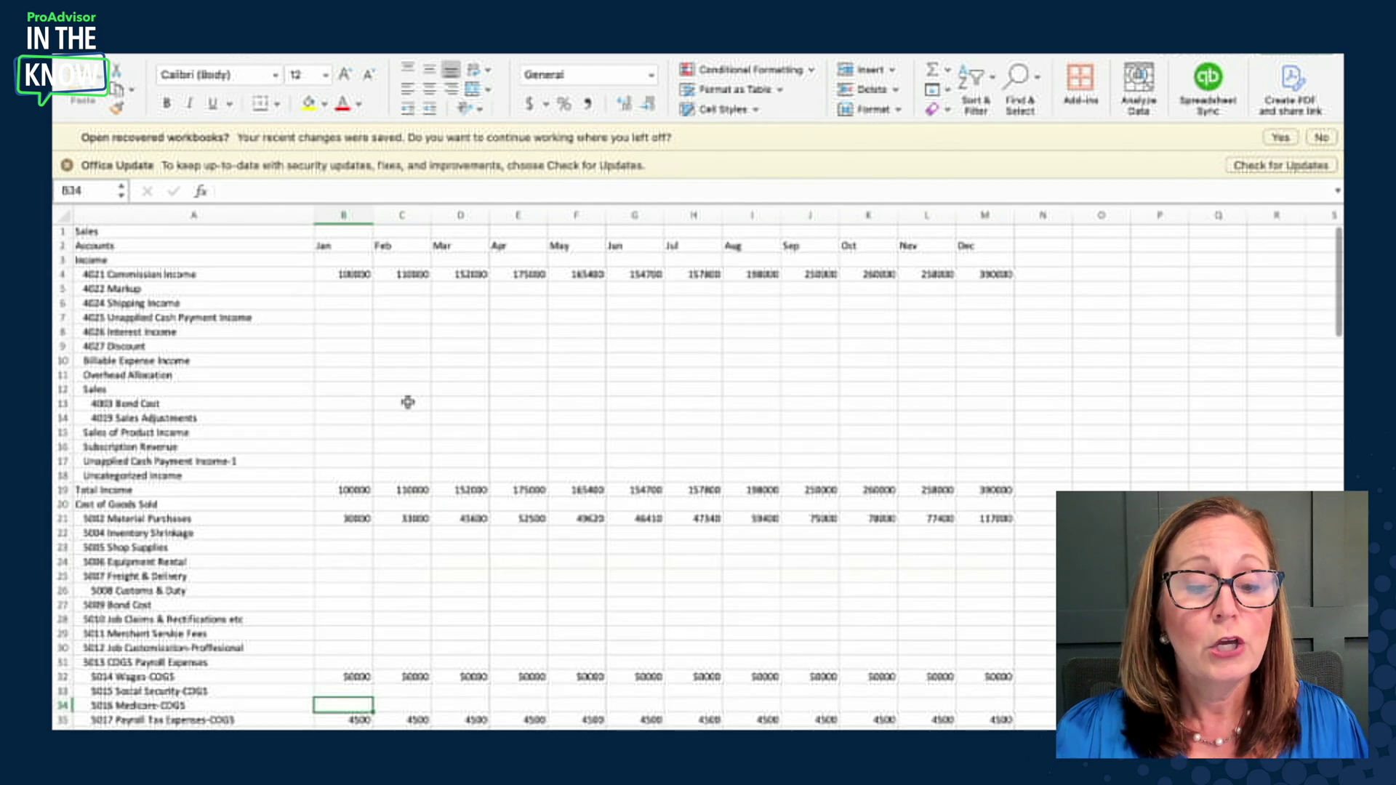
{"action": "left_click", "coordinate": [344, 519]}
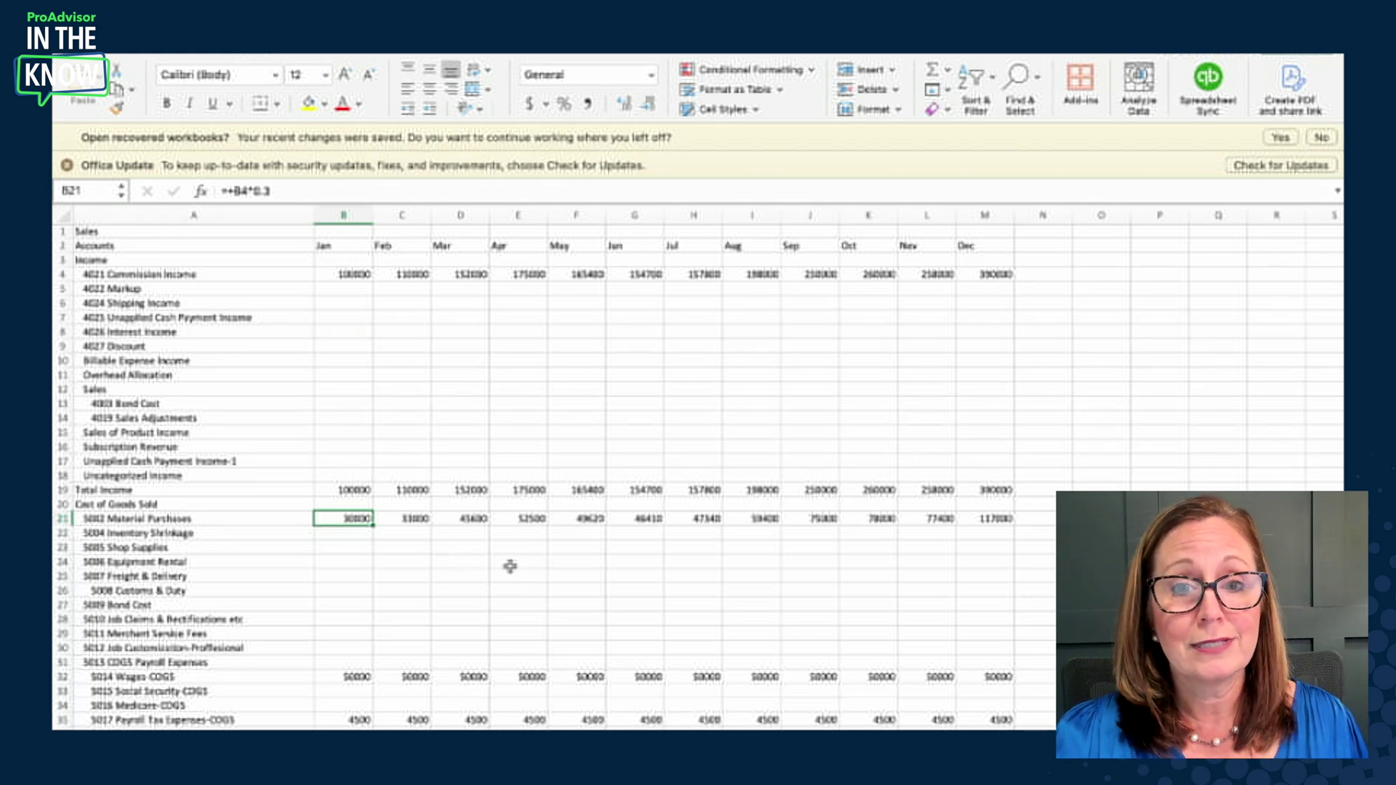
{"action": "scroll", "coordinate": [531, 567], "scroll_direction": "right", "scroll_amount": 1}
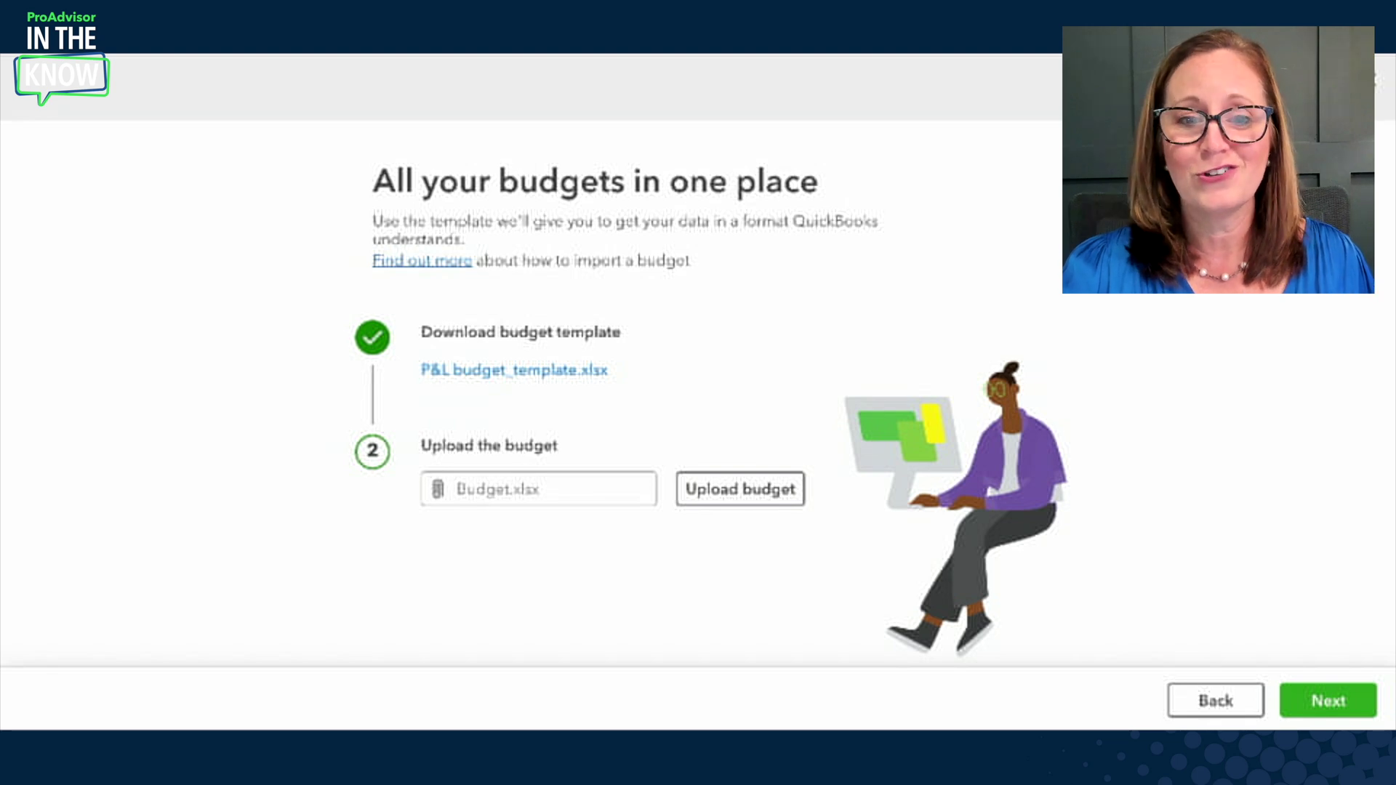
- Upload the completed budget file P&L AcctgSales2024.xlsx, import it and open the resulting budget
{"action": "left_click", "coordinate": [557, 475]}
{"action": "left_click", "coordinate": [699, 495]}
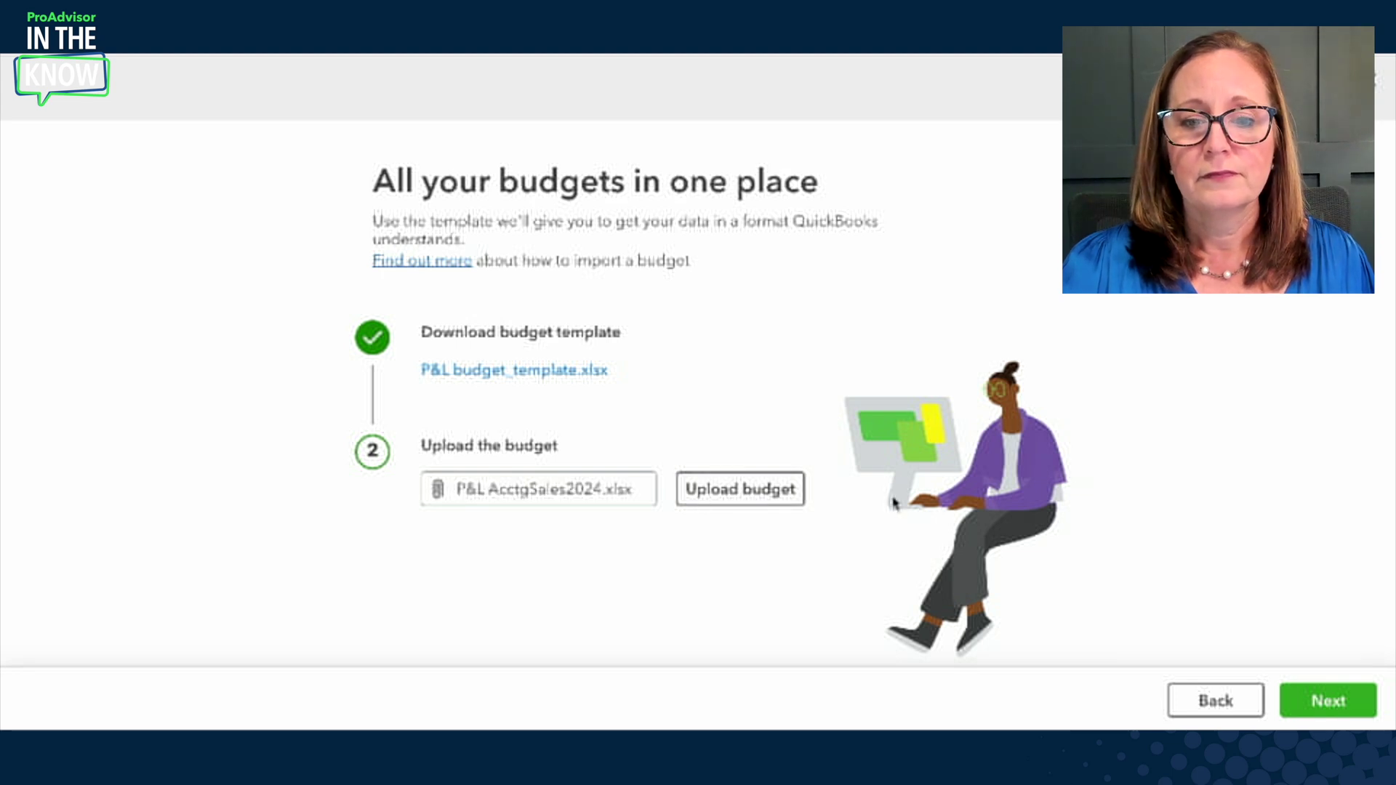
{"action": "left_click", "coordinate": [1307, 702]}
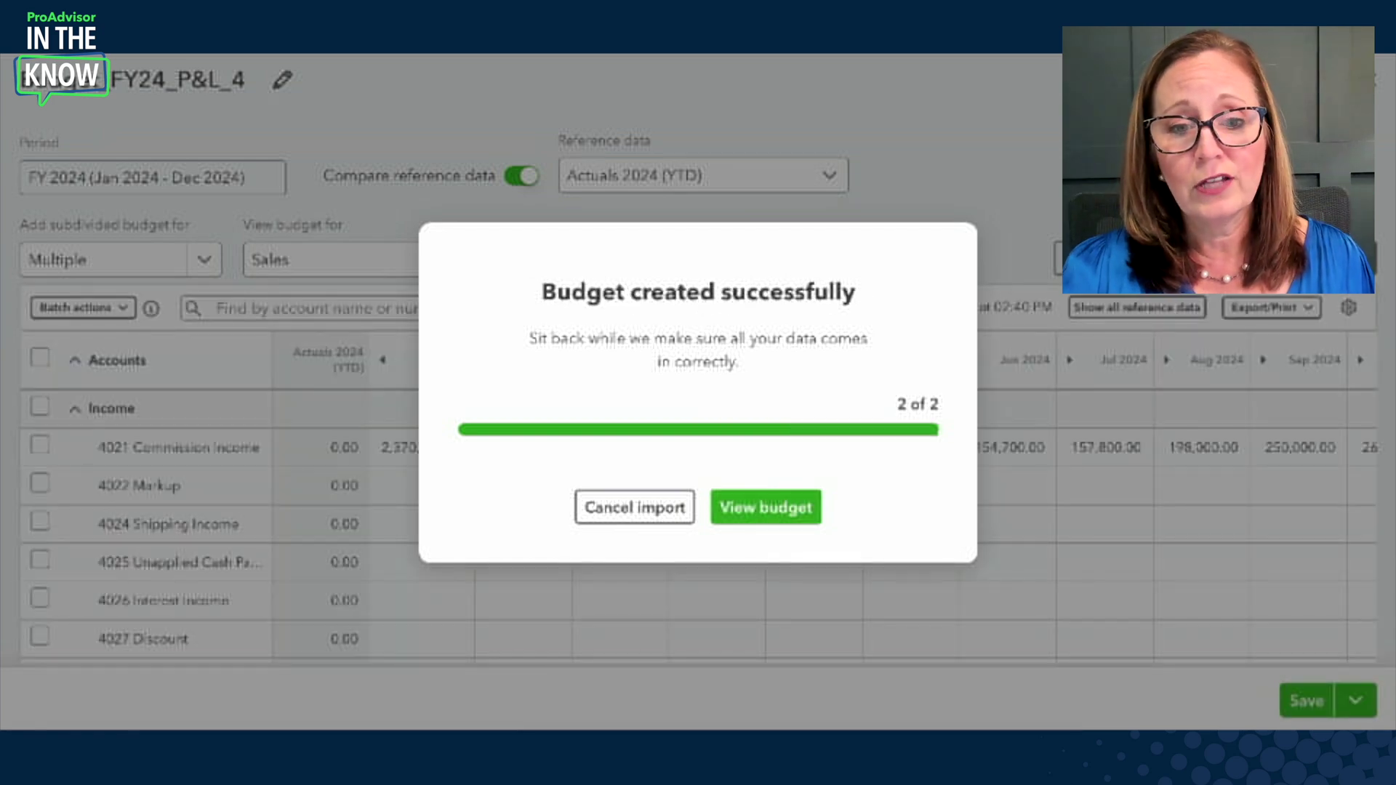
{"action": "left_click", "coordinate": [766, 508]}
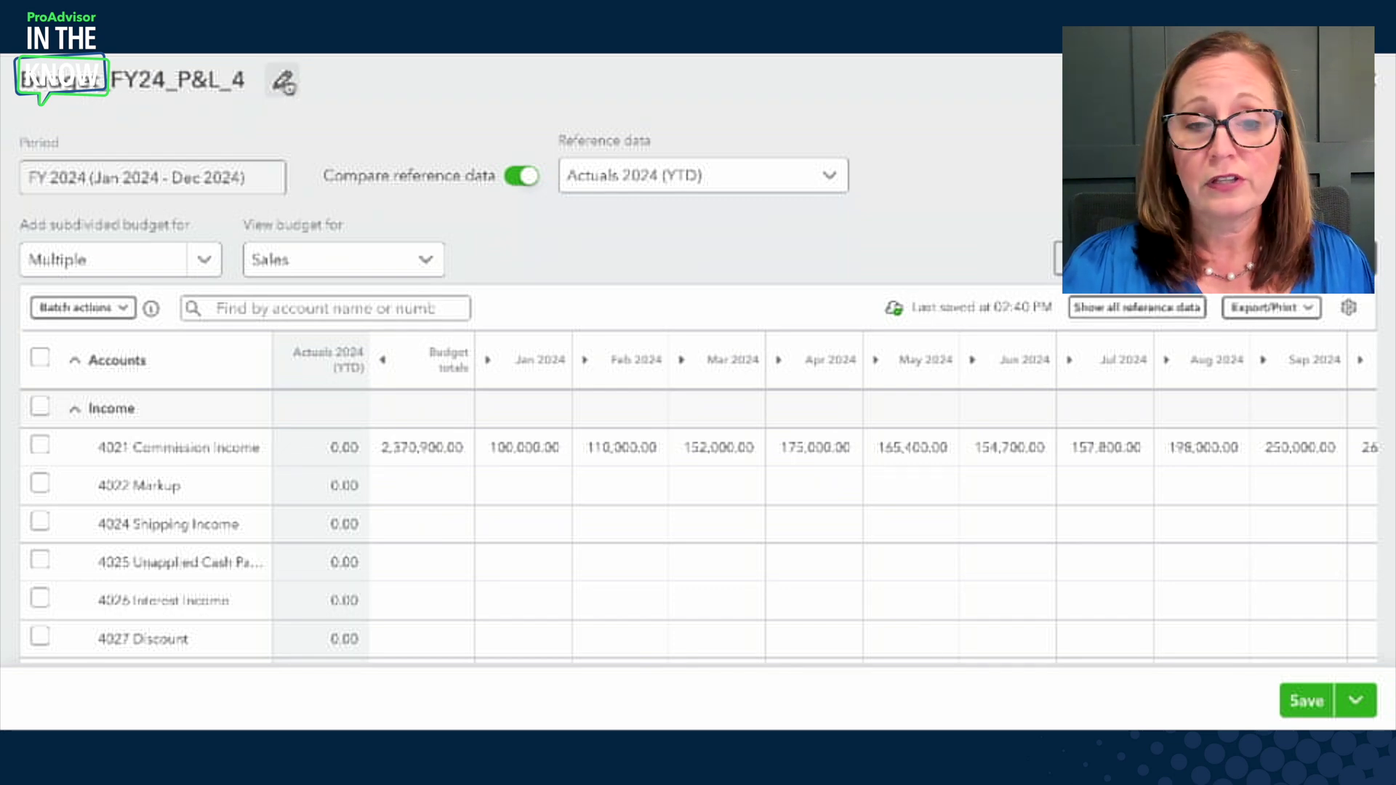
- Rename the imported budget as Budget_FY24_SalesAccounting
{"action": "left_click", "coordinate": [286, 84]}
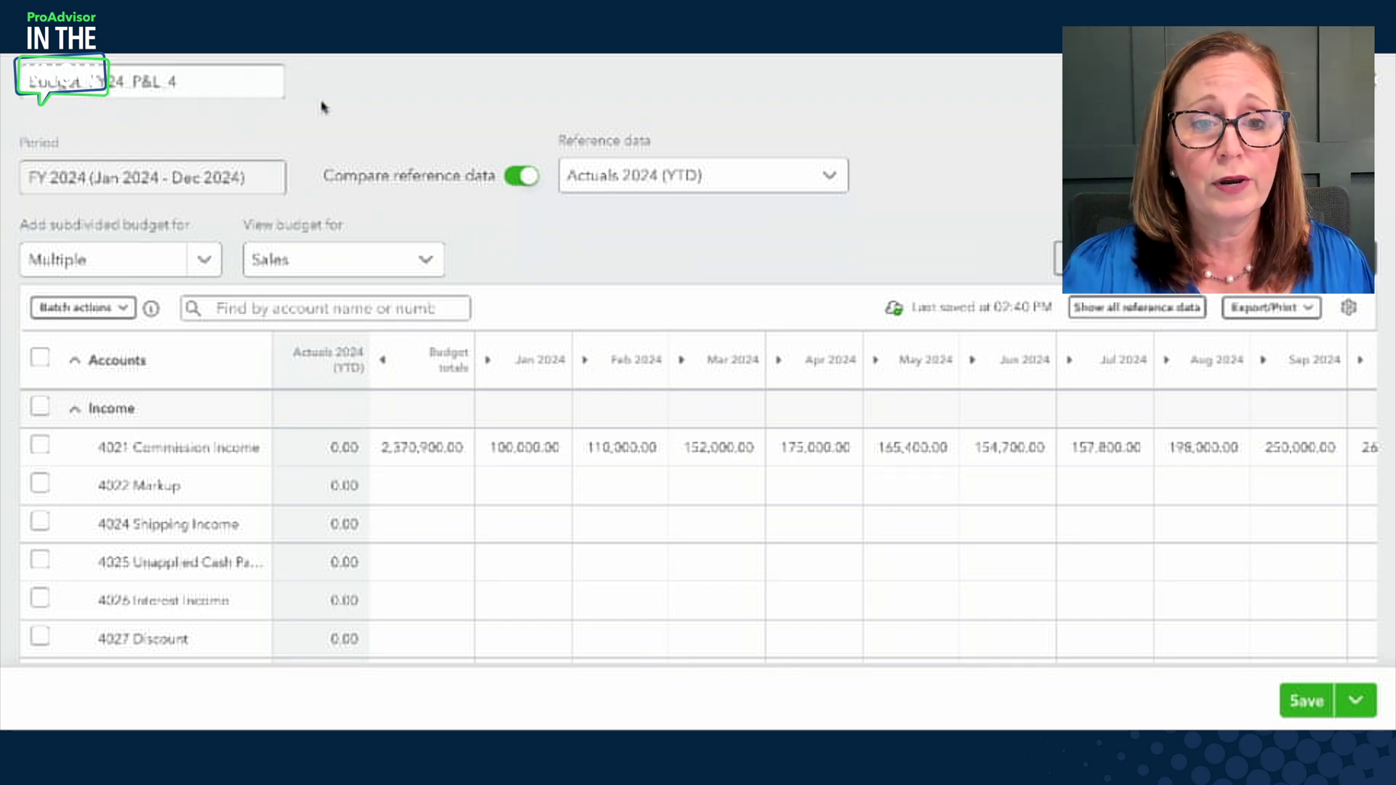
{"action": "left_click", "coordinate": [208, 81]}
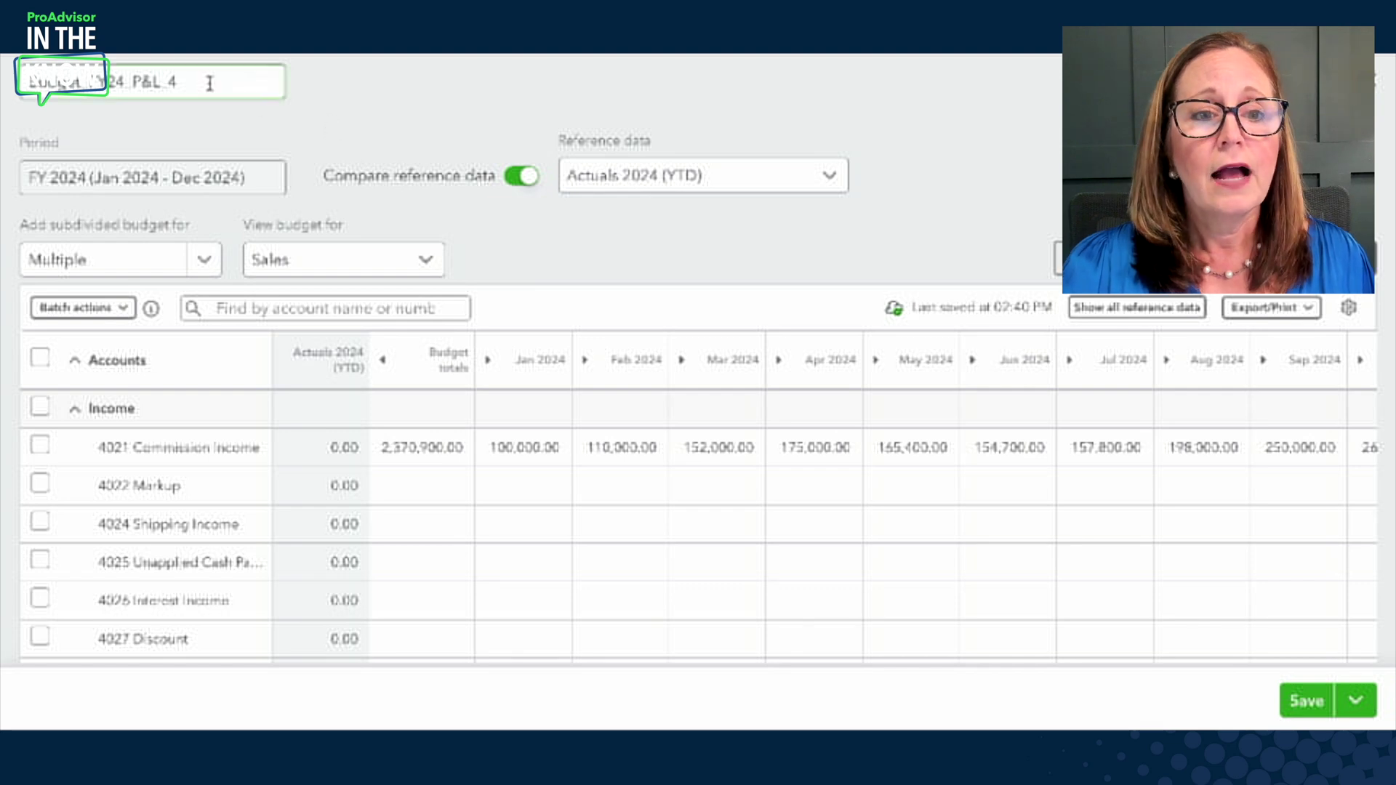
{"action": "left_click_drag", "start_coordinate": [200, 81], "coordinate": [133, 81]}
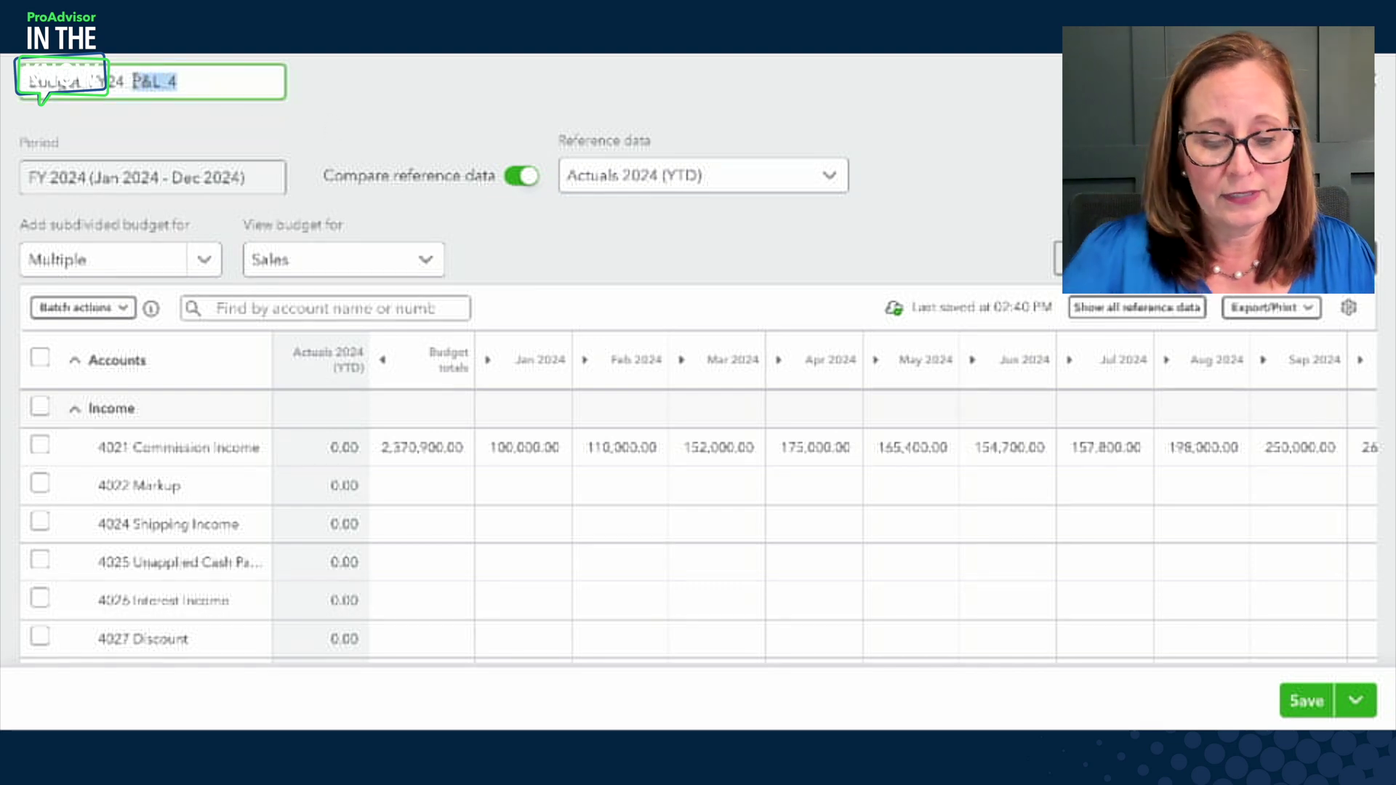
{"action": "type", "text": "SalesAccounting"}
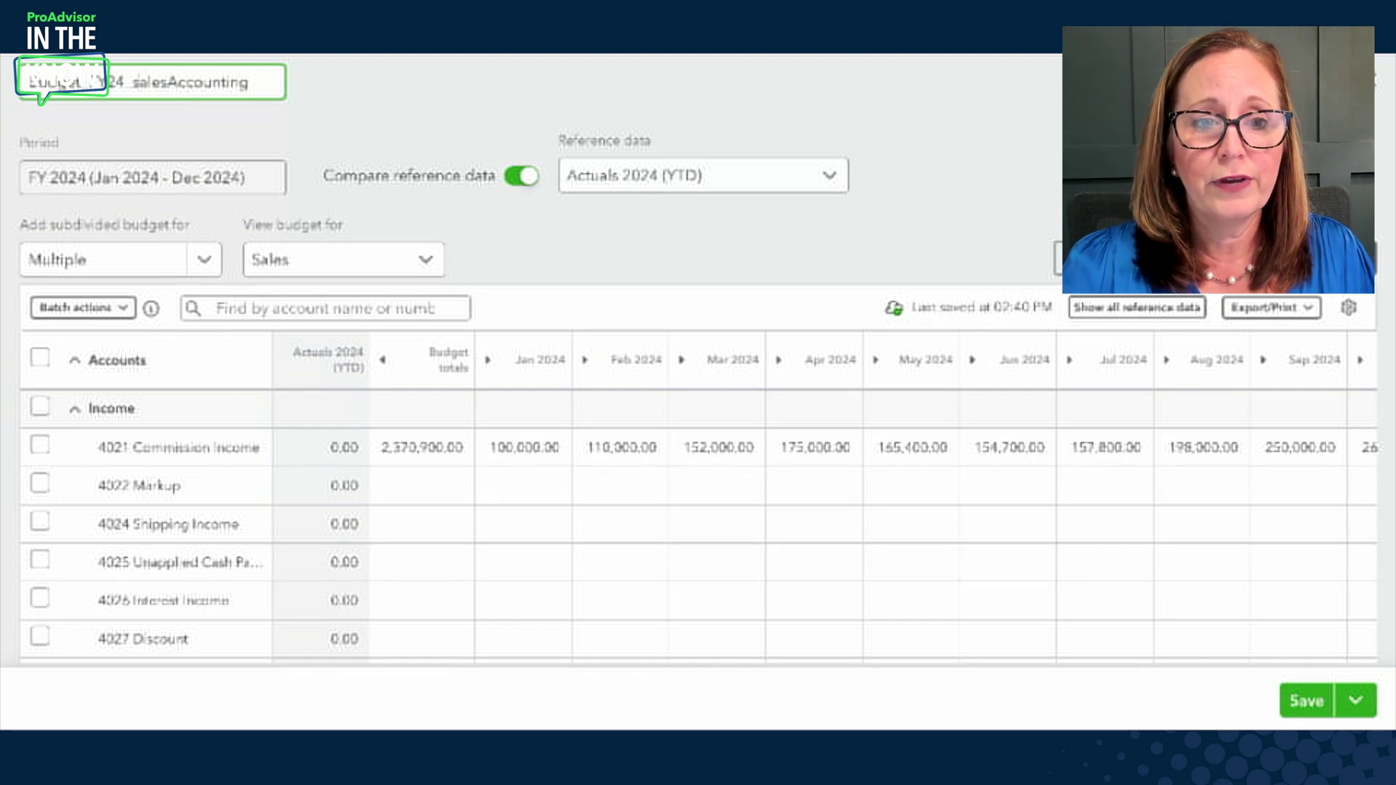
{"action": "left_click", "coordinate": [358, 130]}
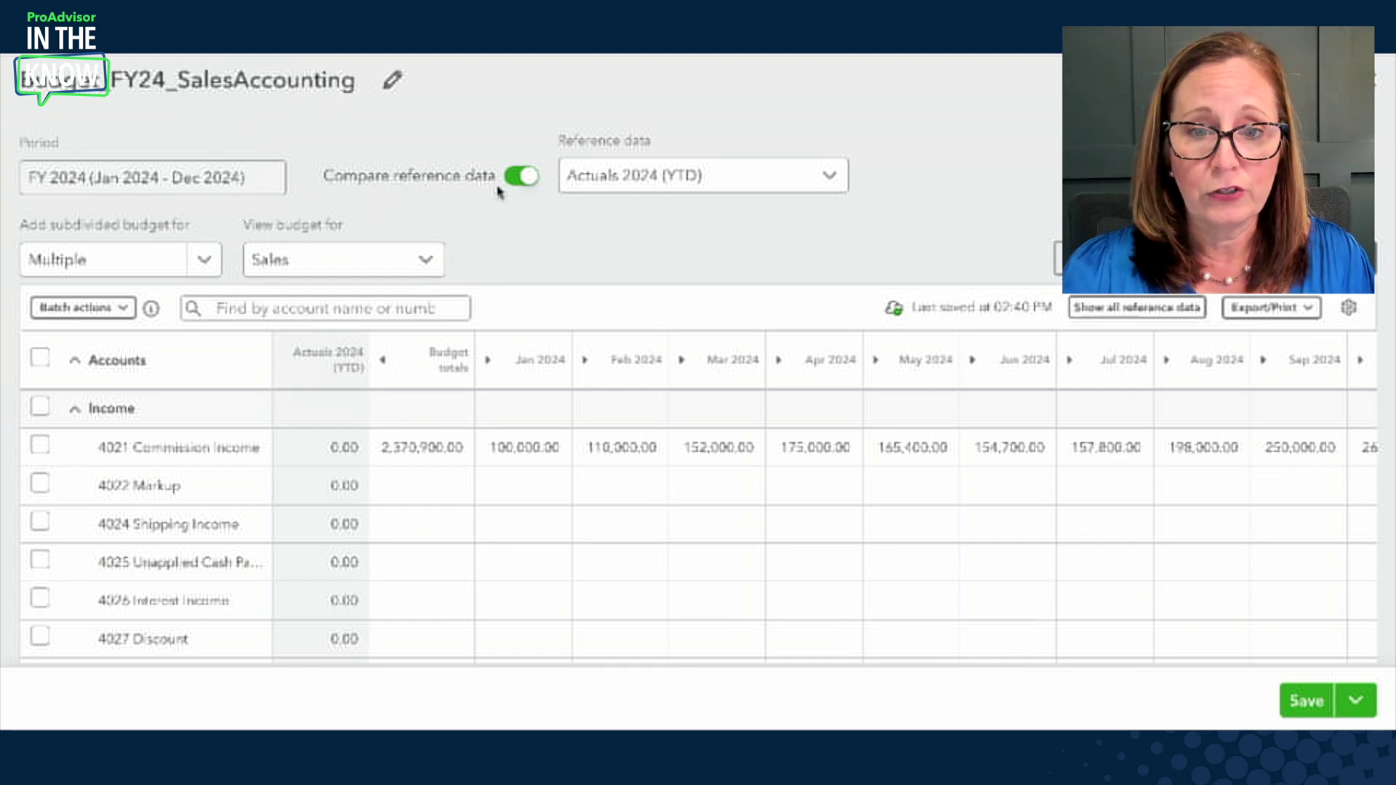
- Check which years of actuals are available as reference data and switch the budget view to the Accounting class
{"action": "left_click", "coordinate": [683, 176]}
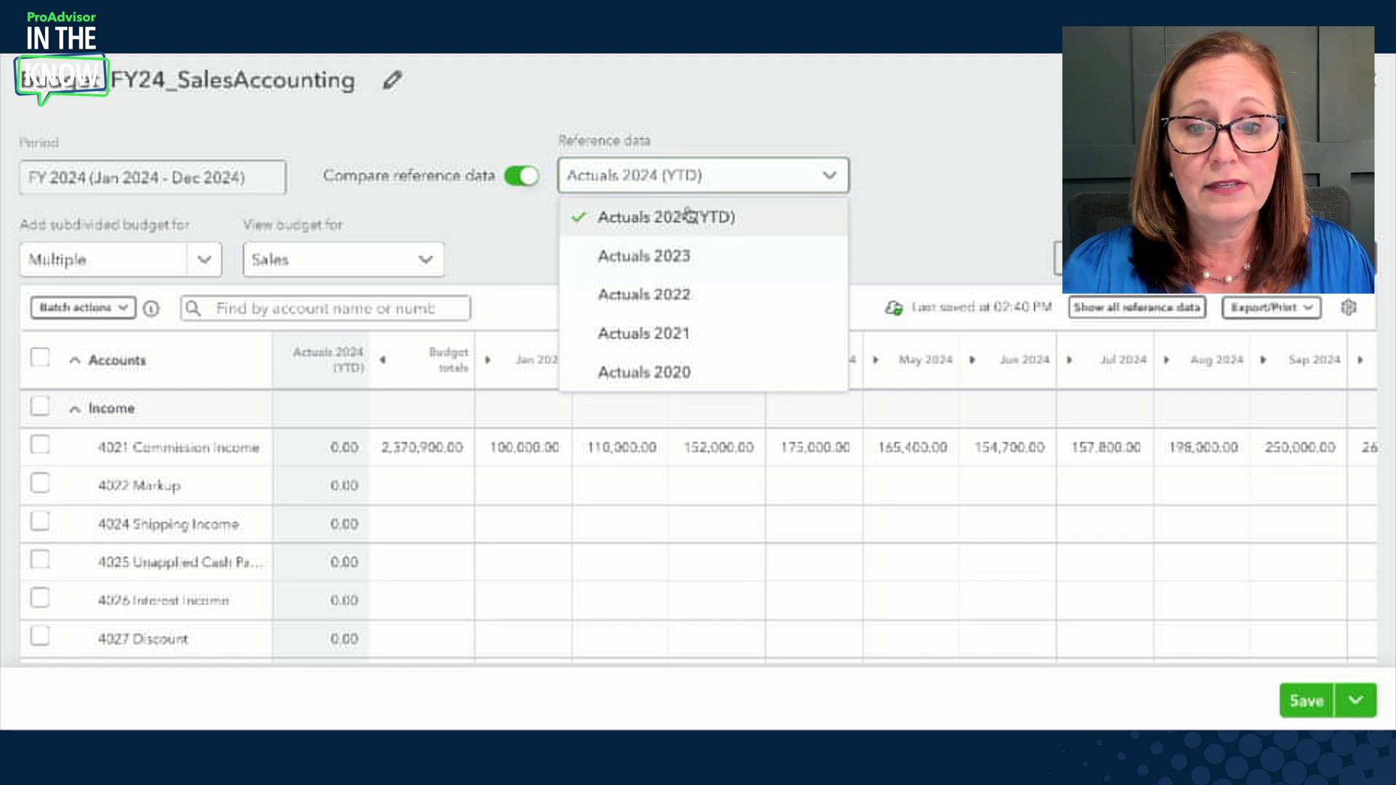
{"action": "left_click", "coordinate": [917, 178]}
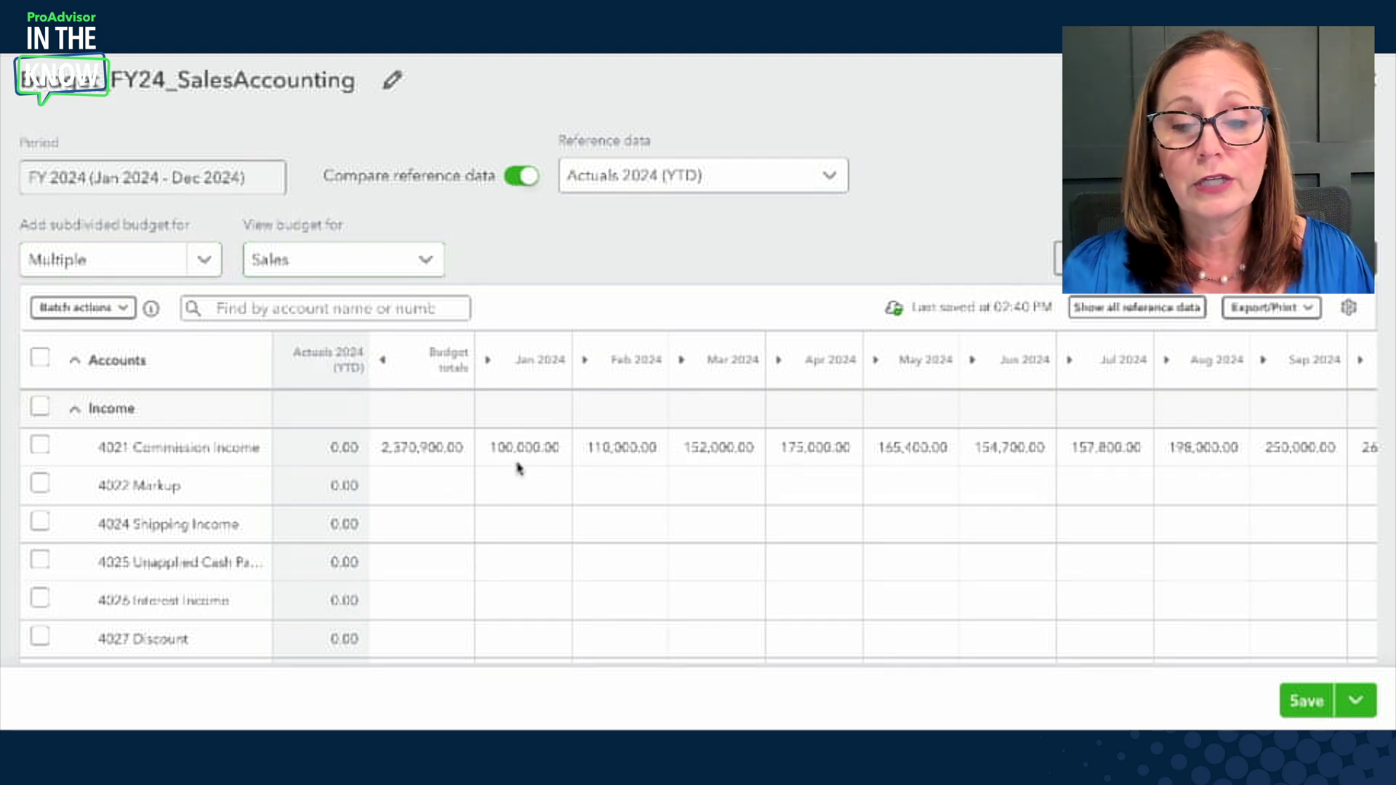
{"action": "left_click", "coordinate": [425, 260]}
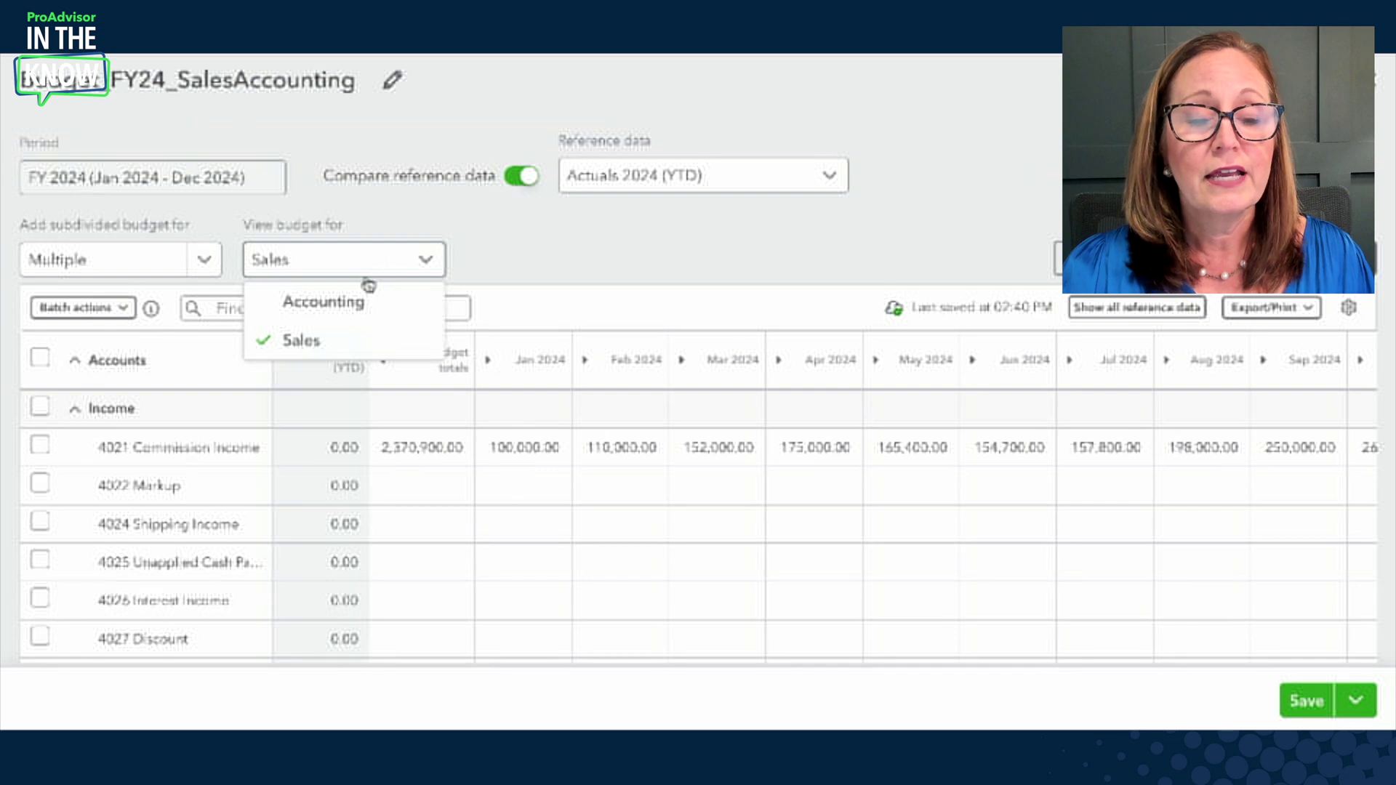
{"action": "left_click", "coordinate": [355, 303]}
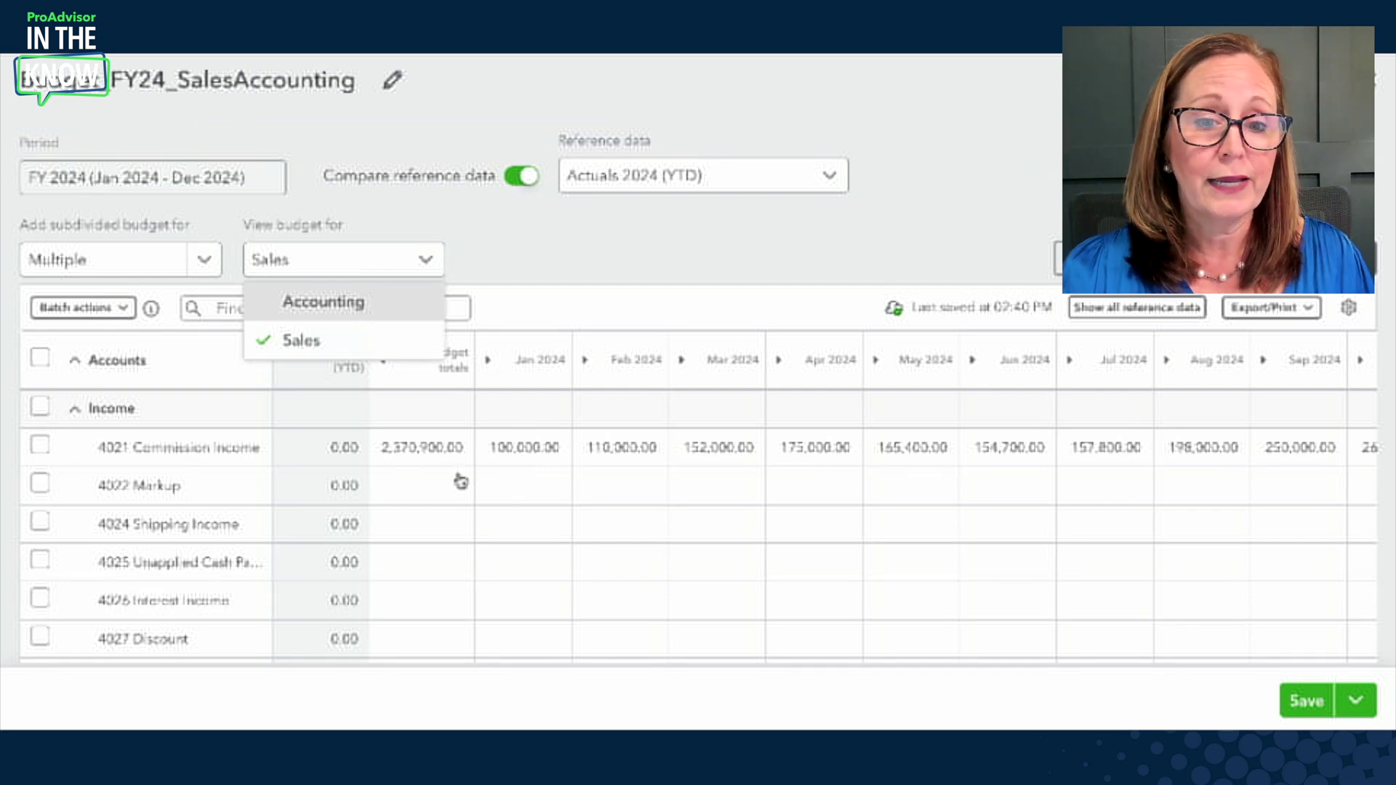
- Examine the Accounting class budget's monthly amounts through the expense accounts, down to Office Expense and Payroll Expenses
{"action": "scroll", "coordinate": [462, 480], "scroll_direction": "down", "scroll_amount": 10}
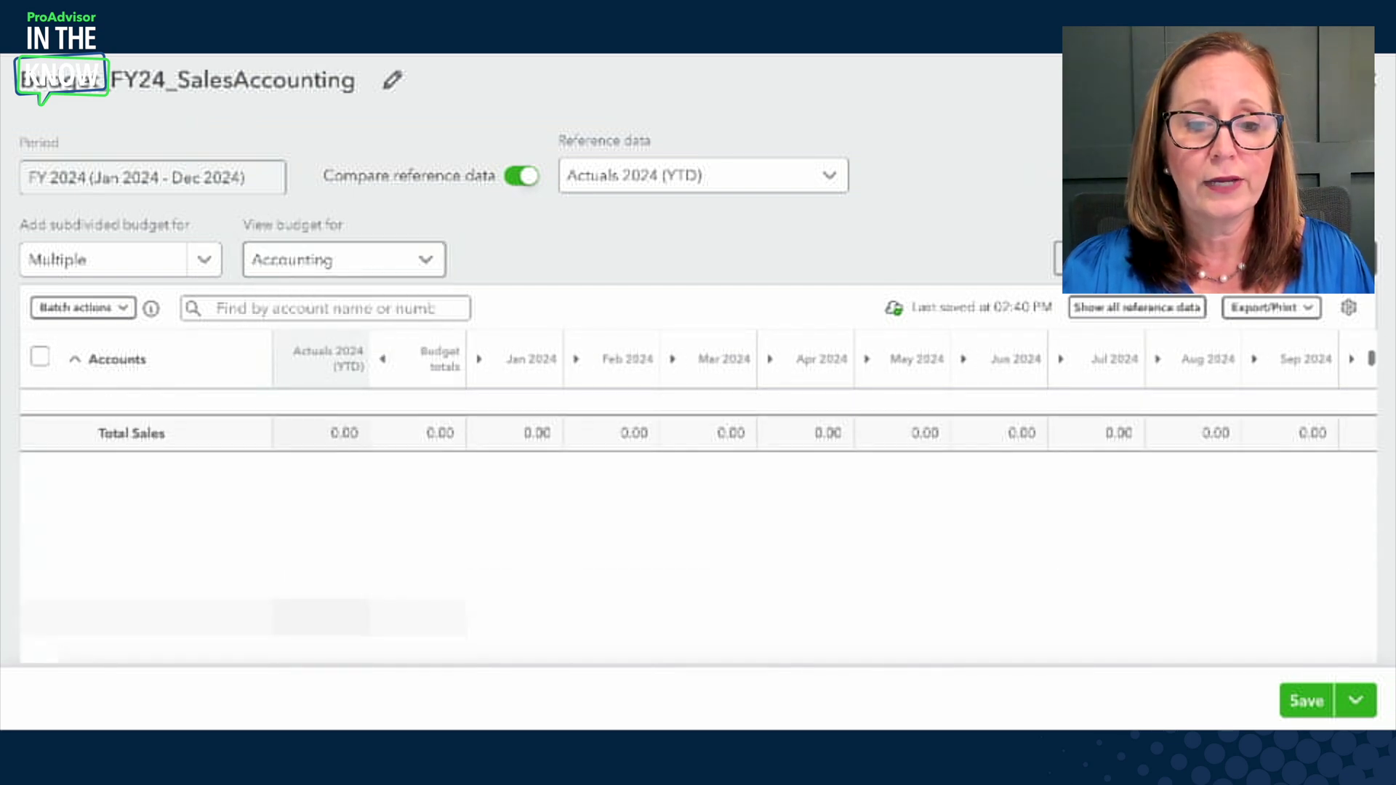
{"action": "scroll", "coordinate": [698, 523], "scroll_direction": "down", "scroll_amount": 10}
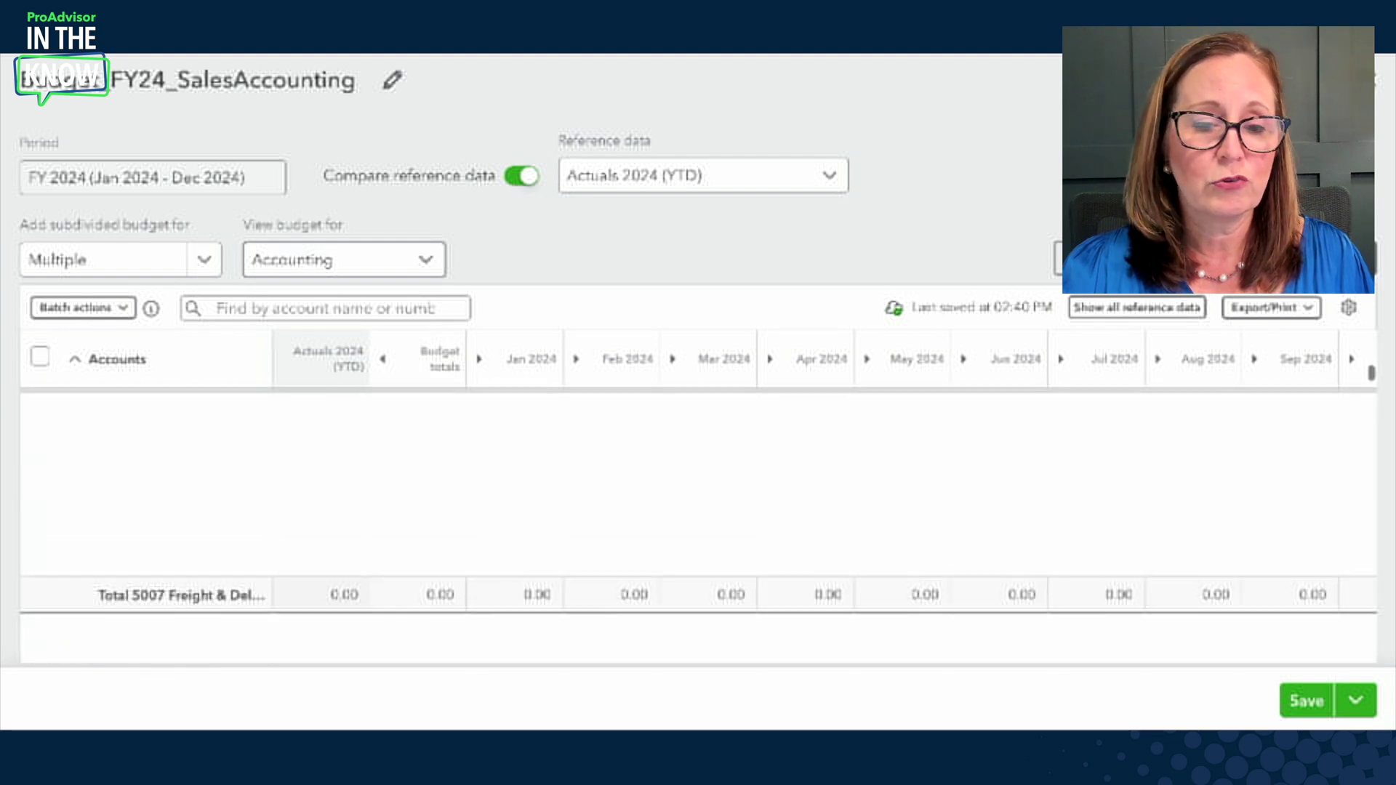
{"action": "scroll", "coordinate": [698, 523], "scroll_direction": "down", "scroll_amount": 5}
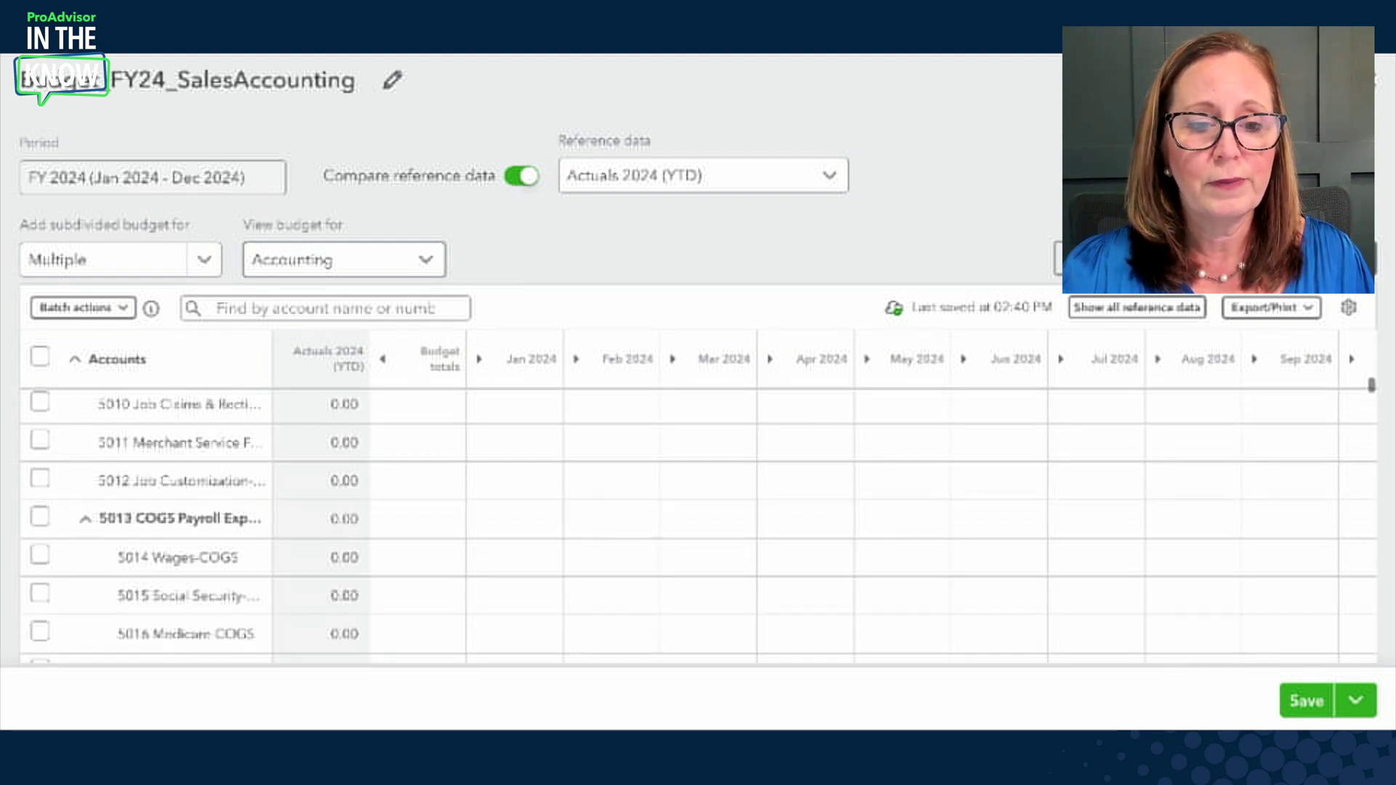
{"action": "scroll", "coordinate": [698, 524], "scroll_direction": "down", "scroll_amount": 10}
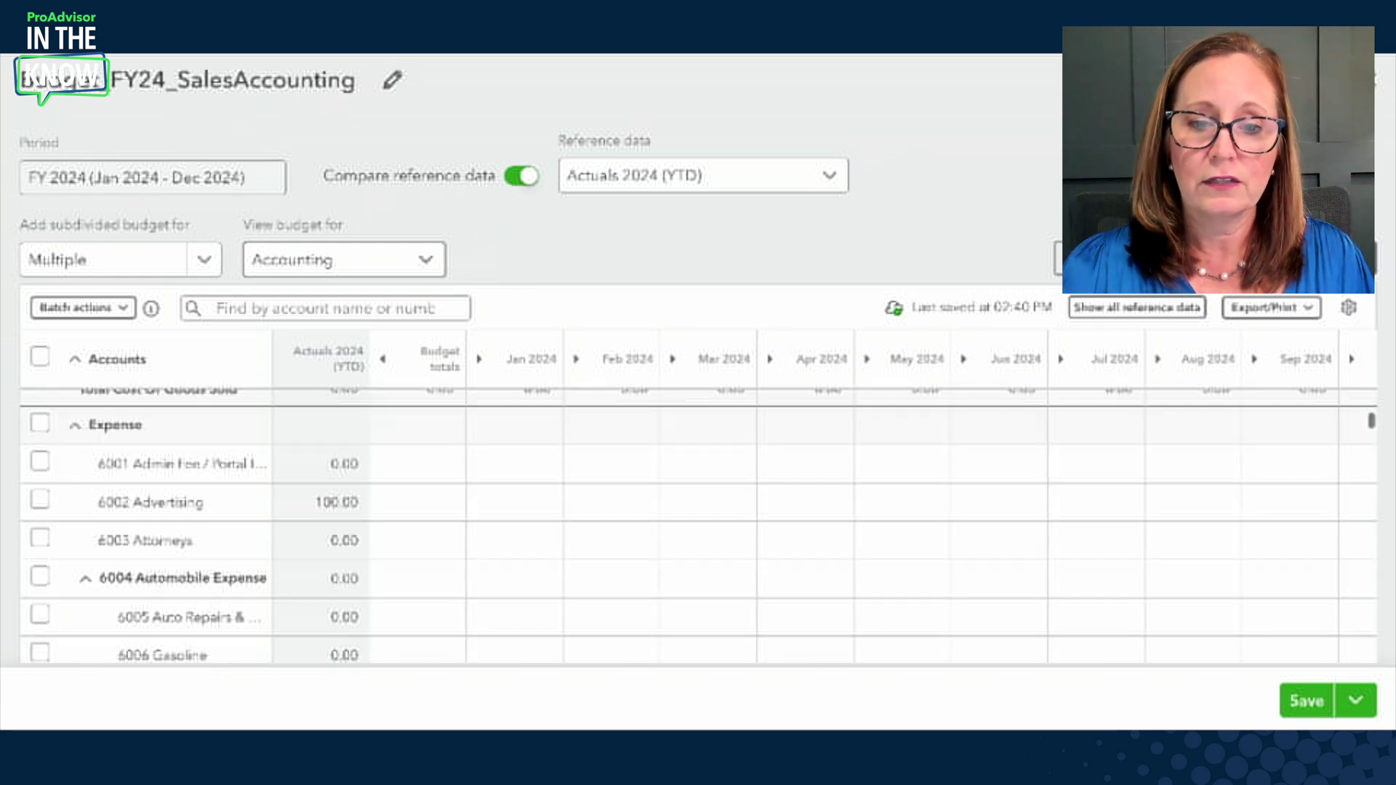
{"action": "scroll", "coordinate": [698, 523], "scroll_direction": "down", "scroll_amount": 5}
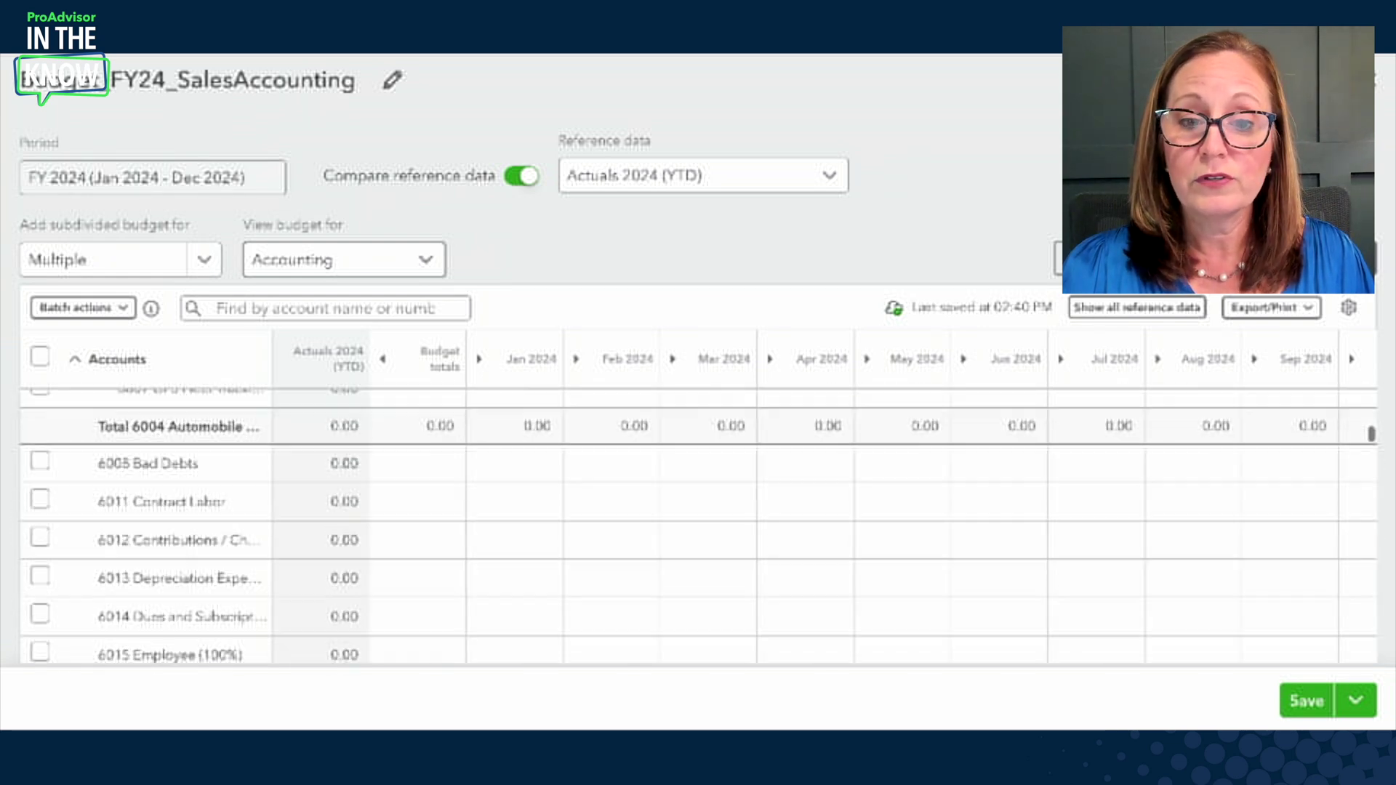
{"action": "scroll", "coordinate": [698, 524], "scroll_direction": "down", "scroll_amount": 5}
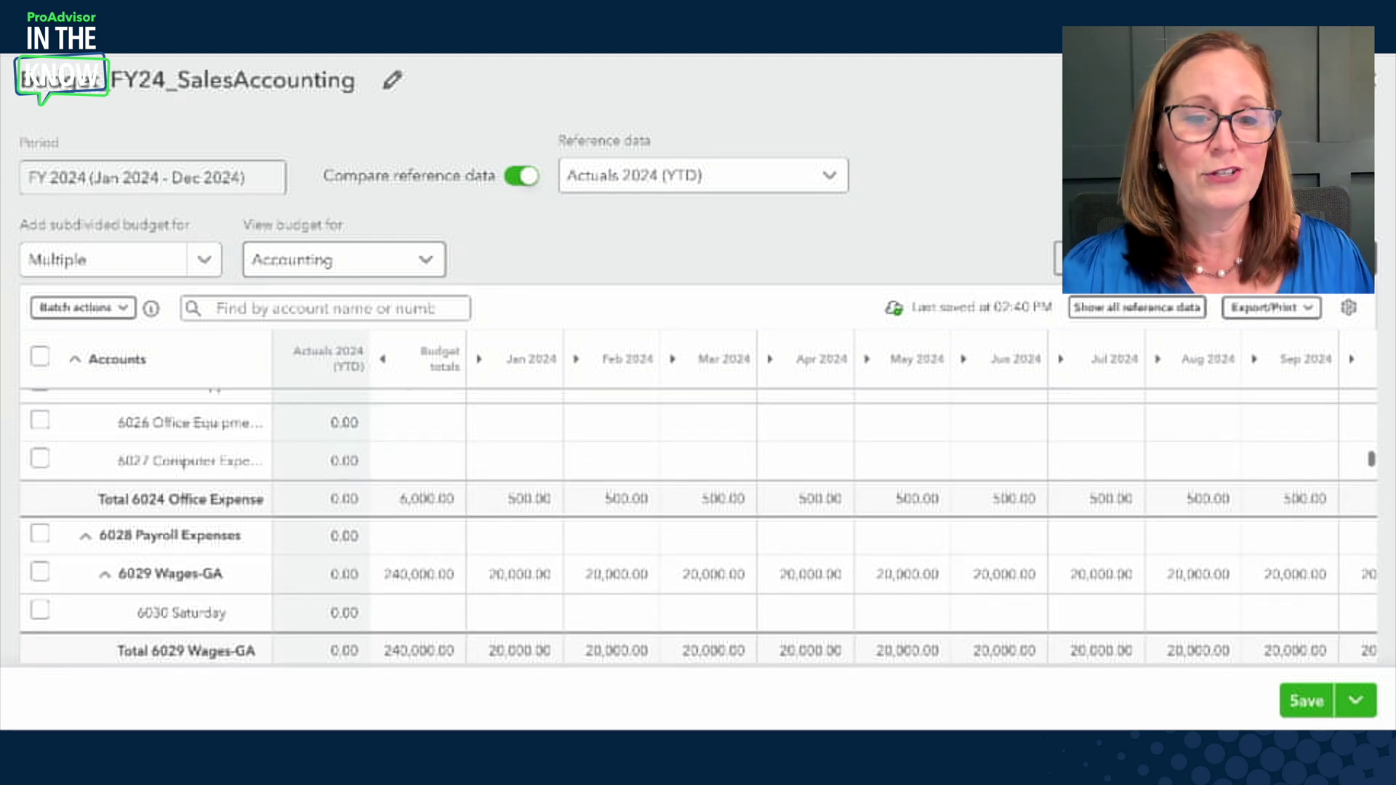
{"action": "scroll", "coordinate": [698, 526], "scroll_direction": "down", "scroll_amount": 1}
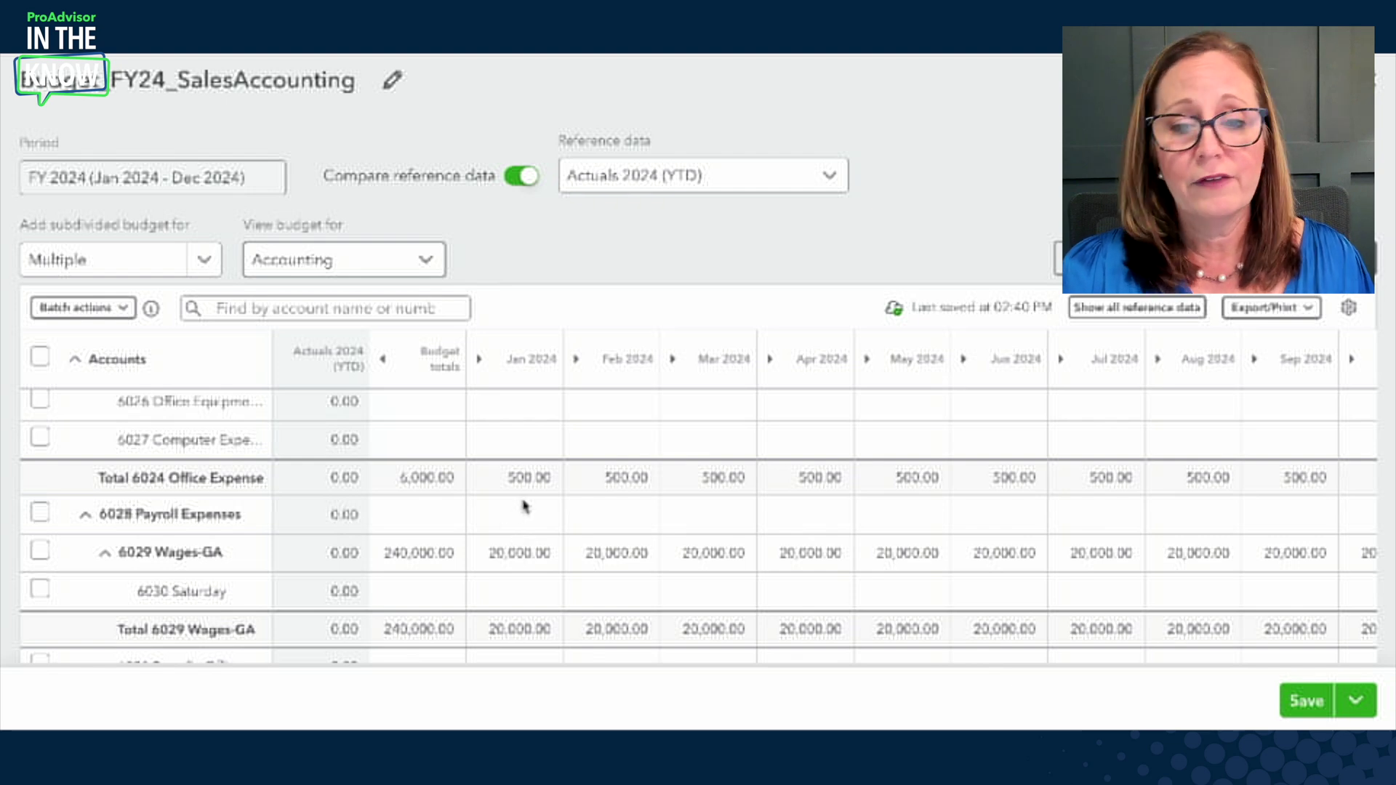
{"action": "scroll", "coordinate": [509, 407], "scroll_direction": "up", "scroll_amount": 1}
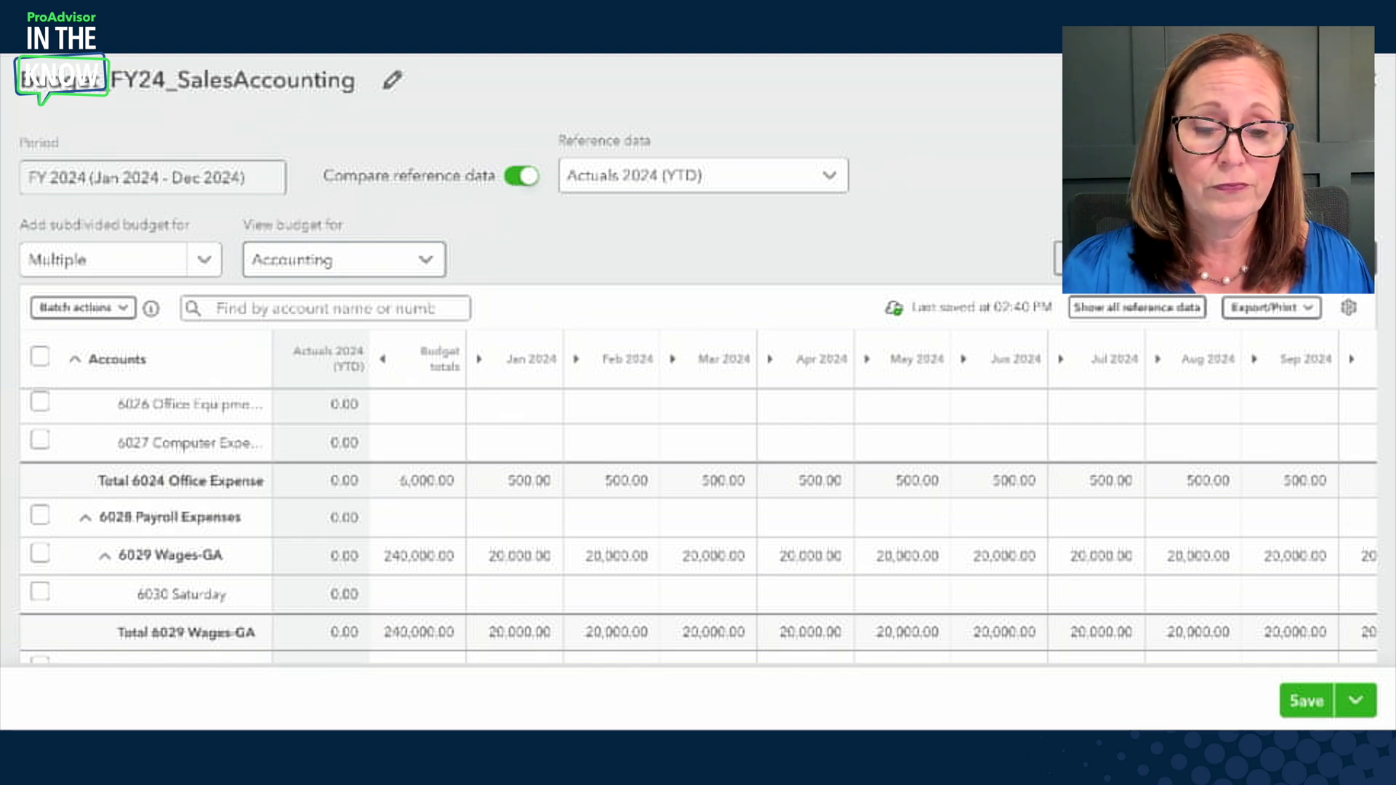
- Save the budget and dismiss the feedback survey without submitting it
{"action": "left_click", "coordinate": [1307, 701]}
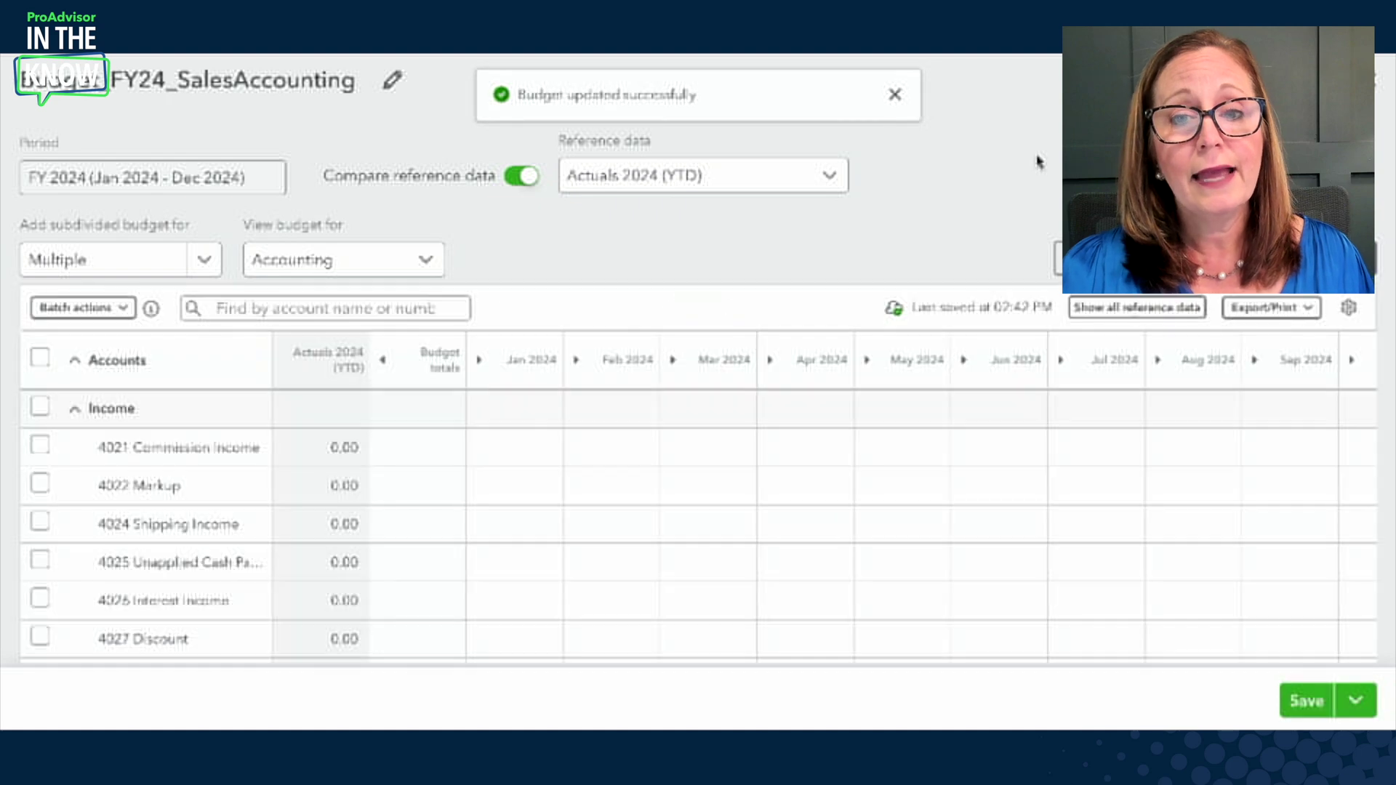
{"action": "left_click", "coordinate": [1123, 307]}
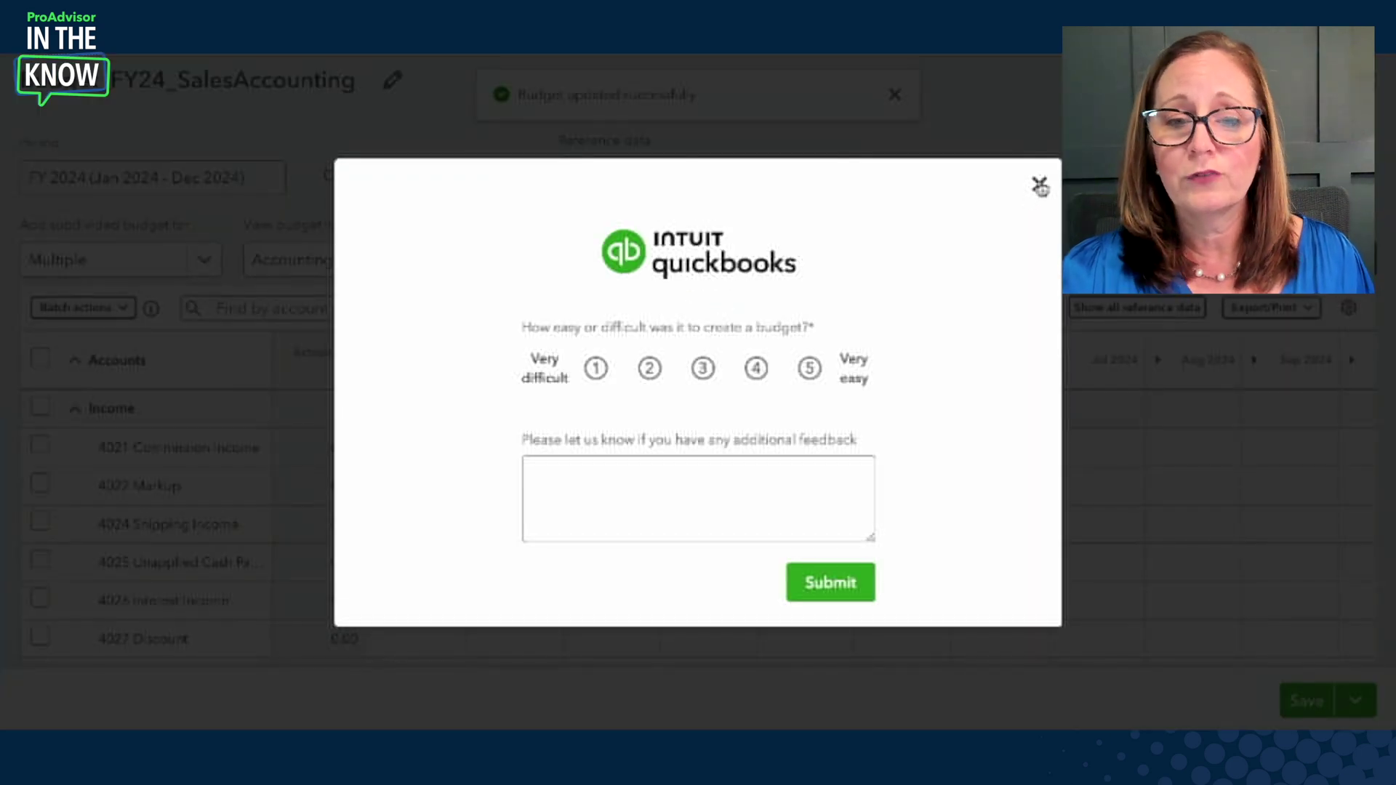
{"action": "left_click", "coordinate": [823, 370]}
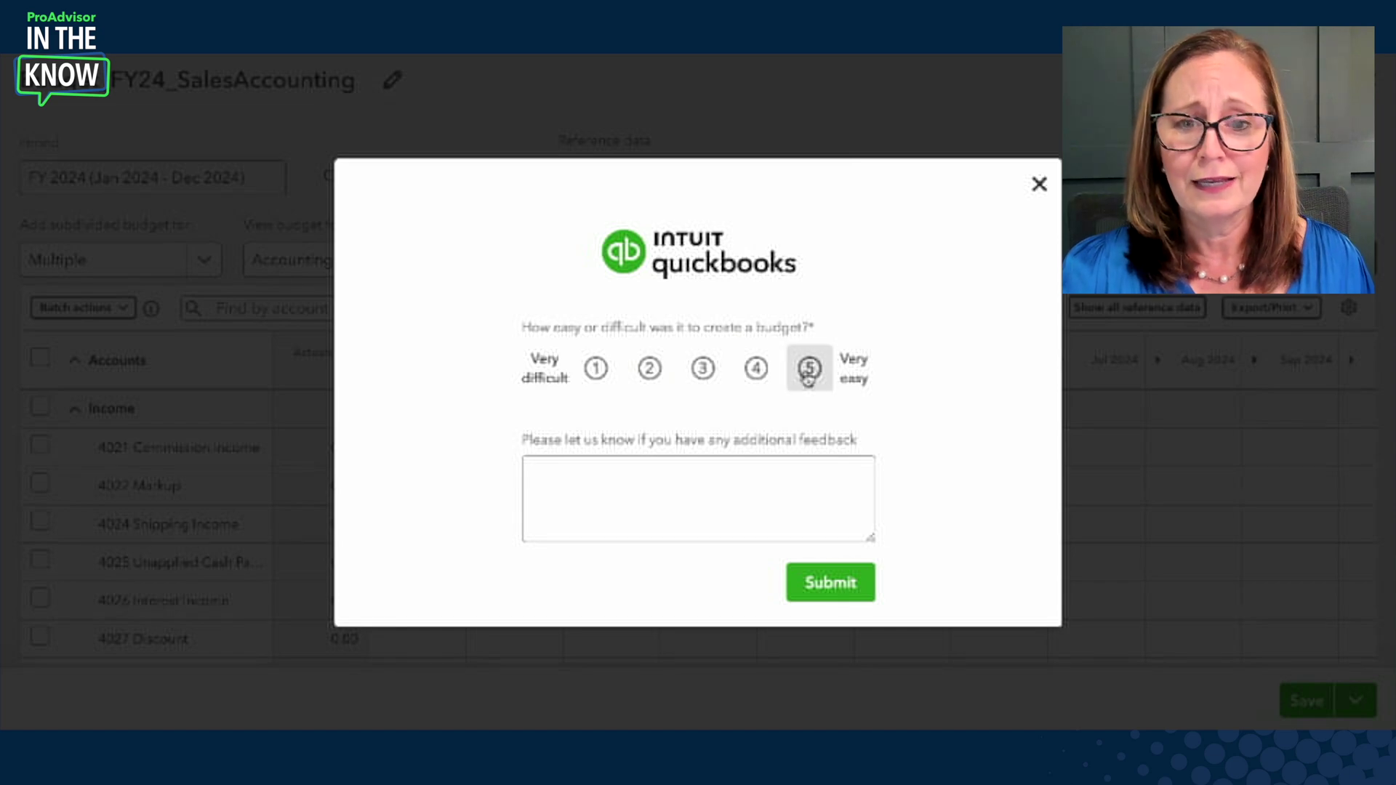
{"action": "left_click", "coordinate": [1039, 184]}
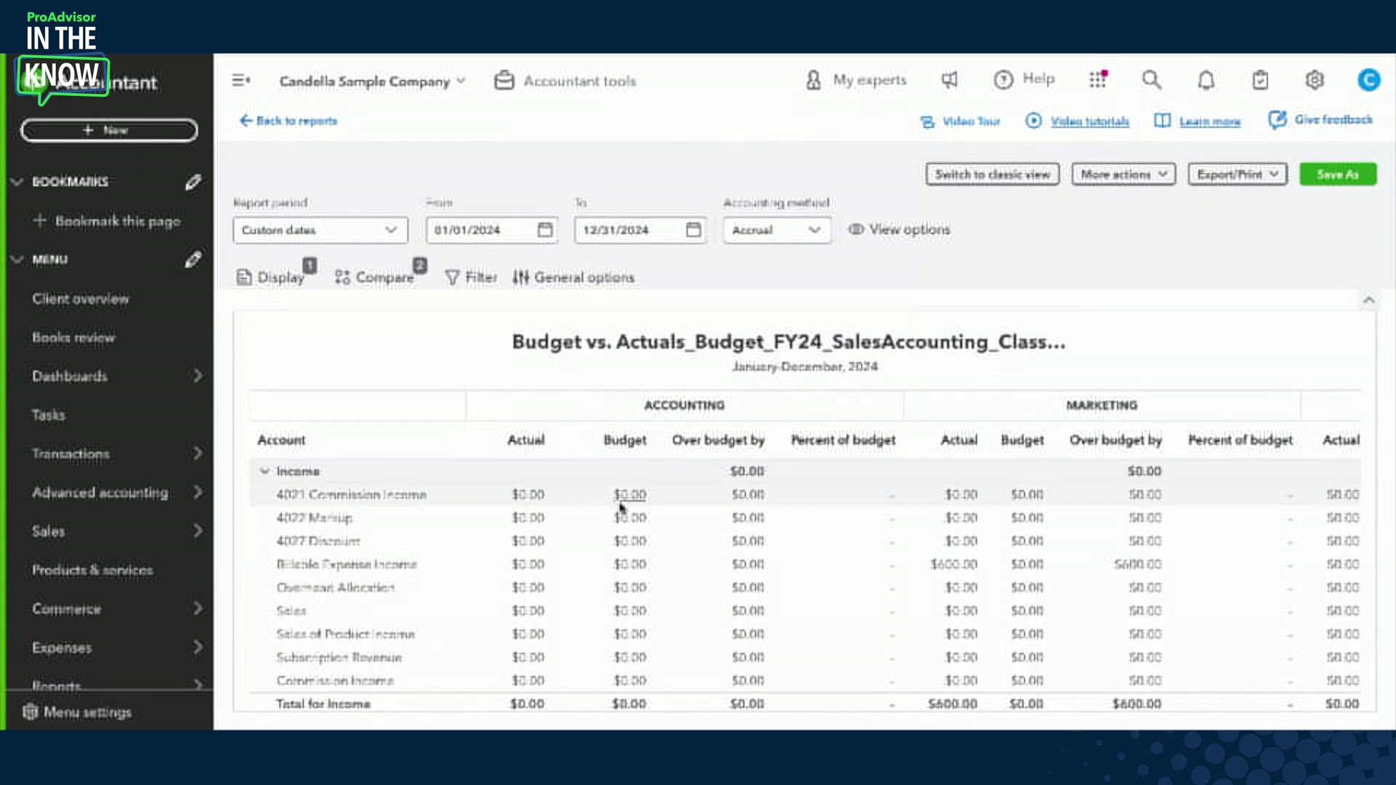
- In the Budget vs. Actuals by class report, examine the actual, budget and over-budget columns for the Accounting, Marketing and Sales classes
{"action": "scroll", "coordinate": [623, 465], "scroll_direction": "down", "scroll_amount": 10}
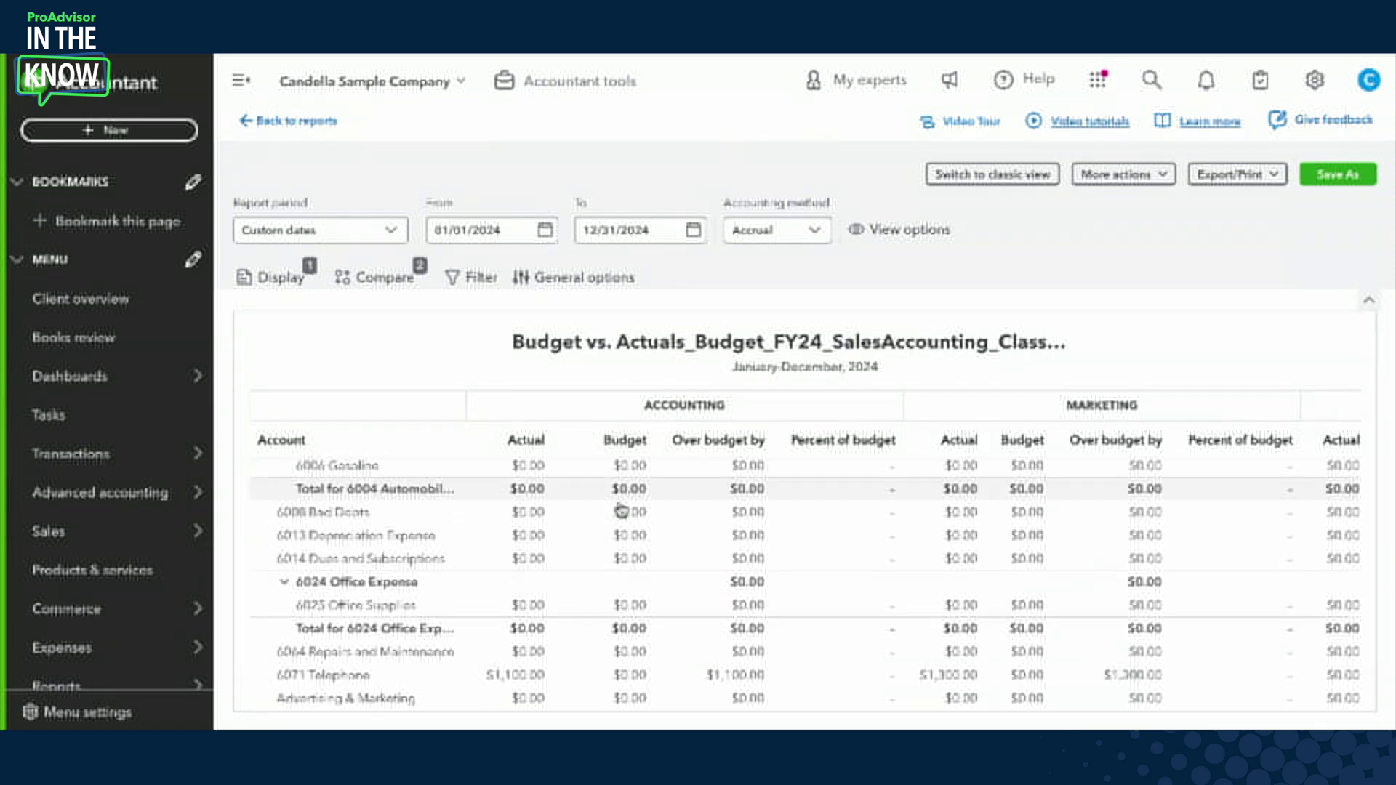
{"action": "scroll", "coordinate": [621, 510], "scroll_direction": "down", "scroll_amount": 3}
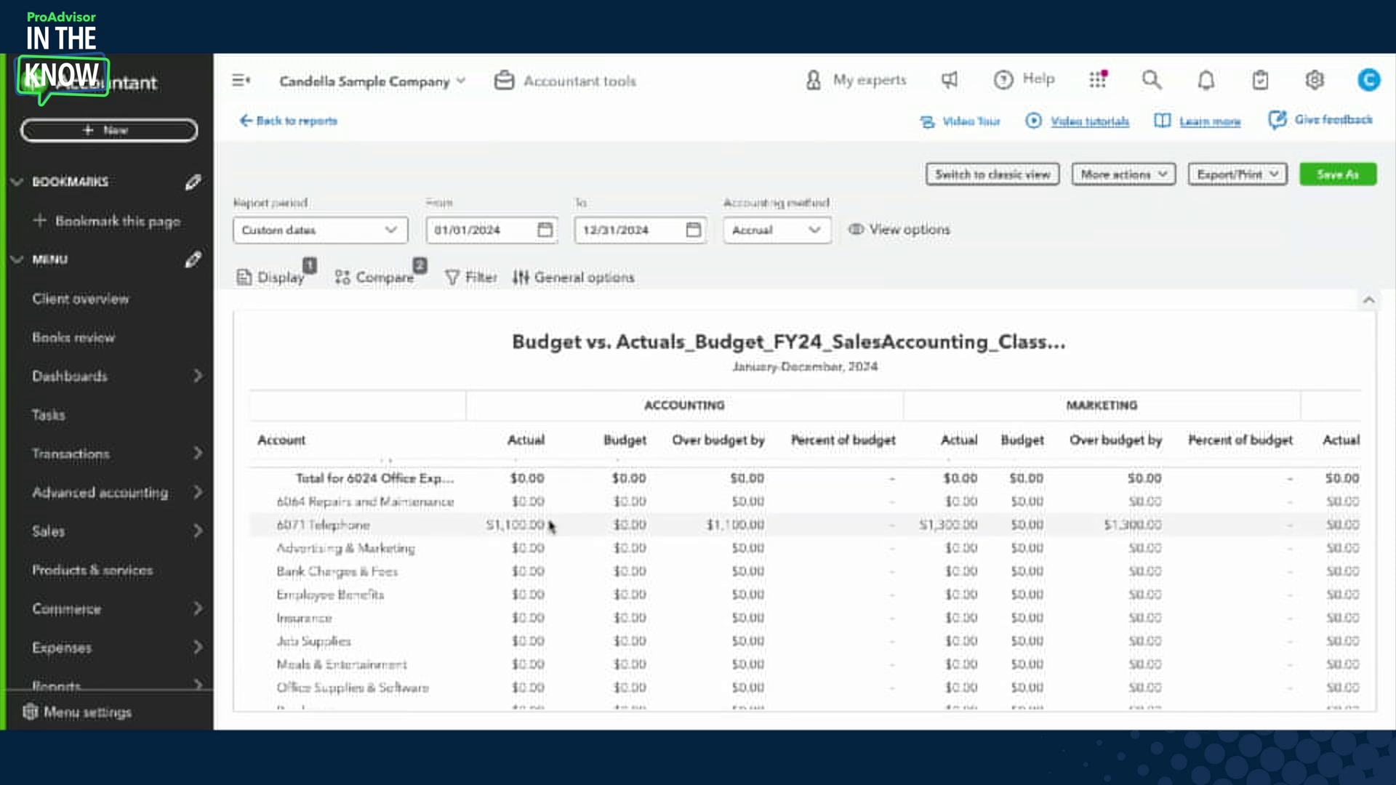
{"action": "scroll", "coordinate": [546, 525], "scroll_direction": "up", "scroll_amount": 1}
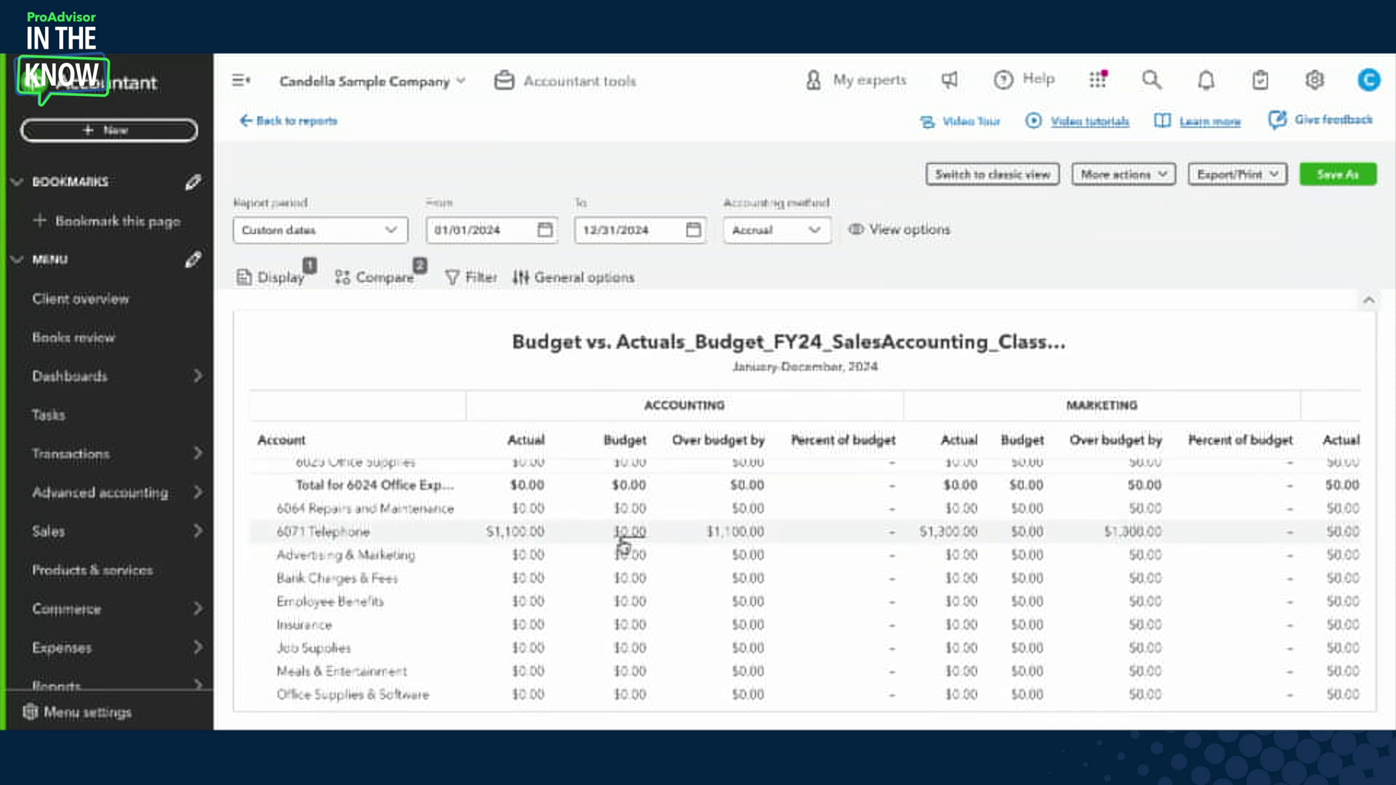
{"action": "scroll", "coordinate": [618, 542], "scroll_direction": "down", "scroll_amount": 5}
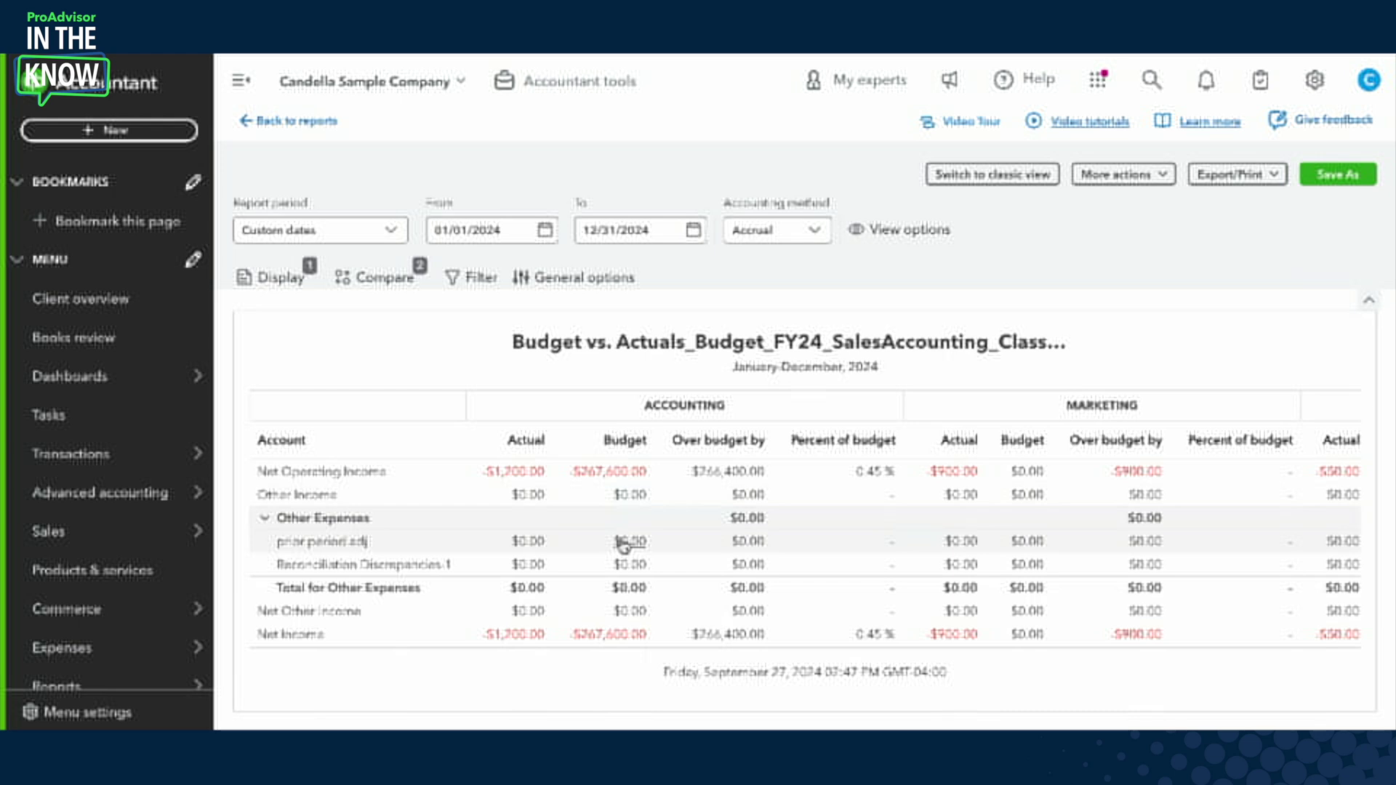
{"action": "scroll", "coordinate": [623, 544], "scroll_direction": "up", "scroll_amount": 3}
{"action": "scroll", "coordinate": [623, 544], "scroll_direction": "up", "scroll_amount": 1}
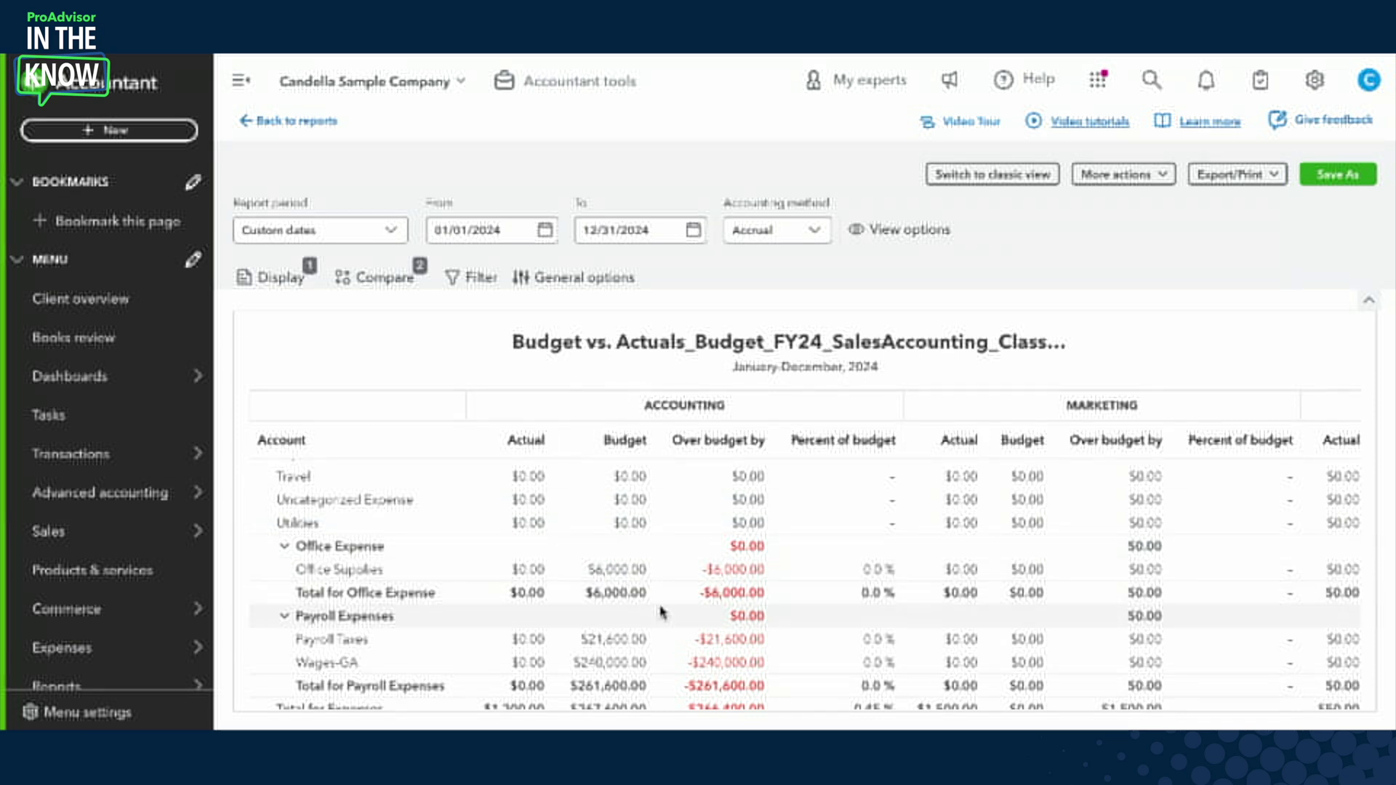
{"action": "scroll", "coordinate": [661, 612], "scroll_direction": "right", "scroll_amount": 10}
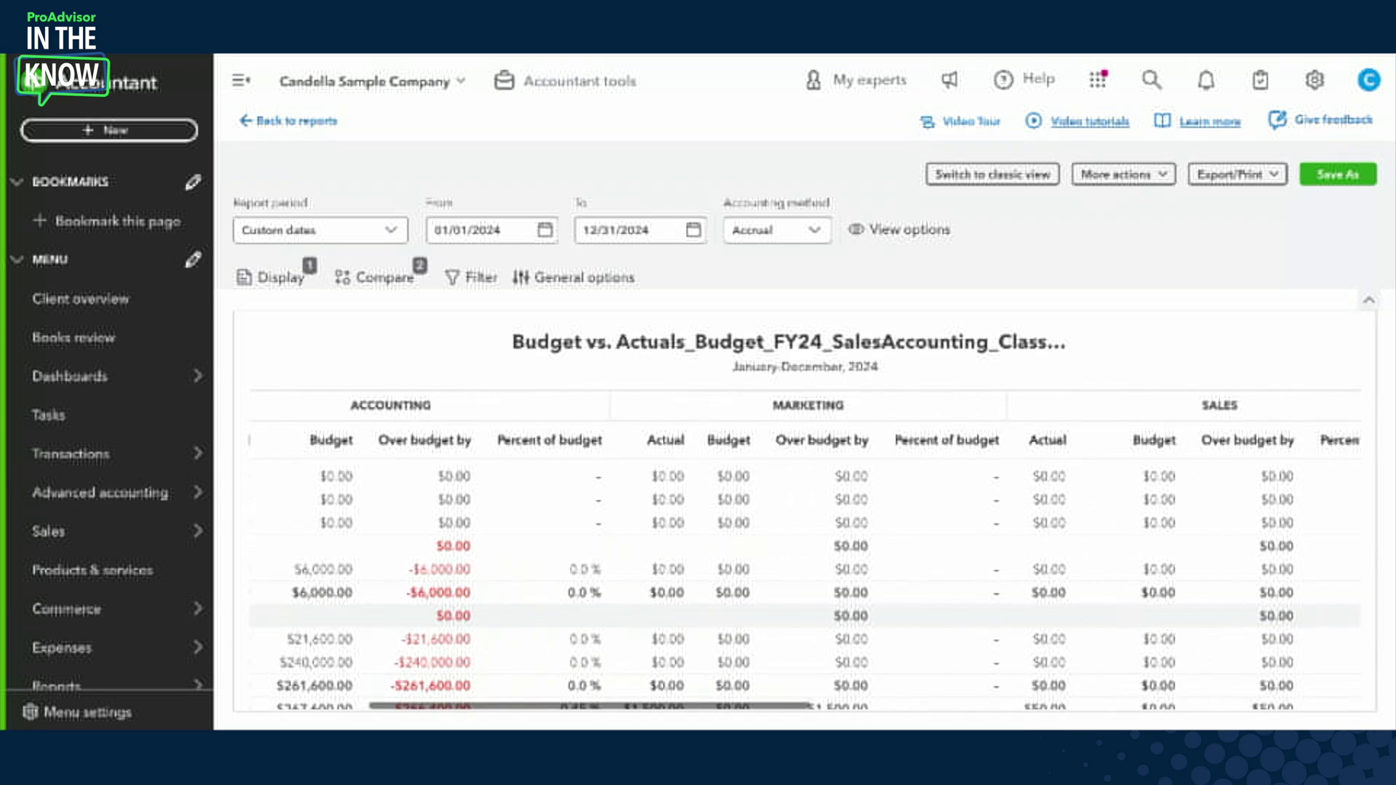
{"action": "scroll", "coordinate": [888, 577], "scroll_direction": "down", "scroll_amount": 3}
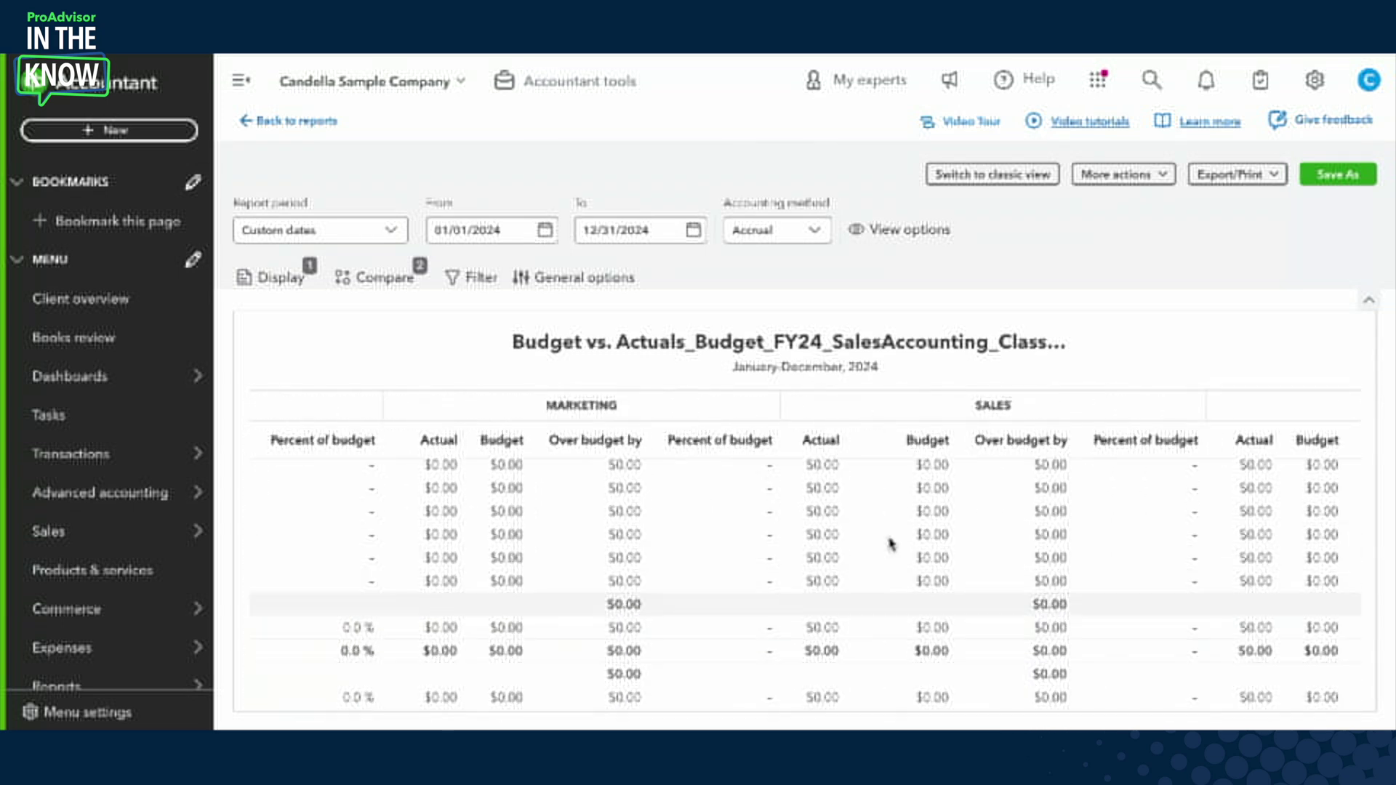
{"action": "scroll", "coordinate": [891, 542], "scroll_direction": "up", "scroll_amount": 1}
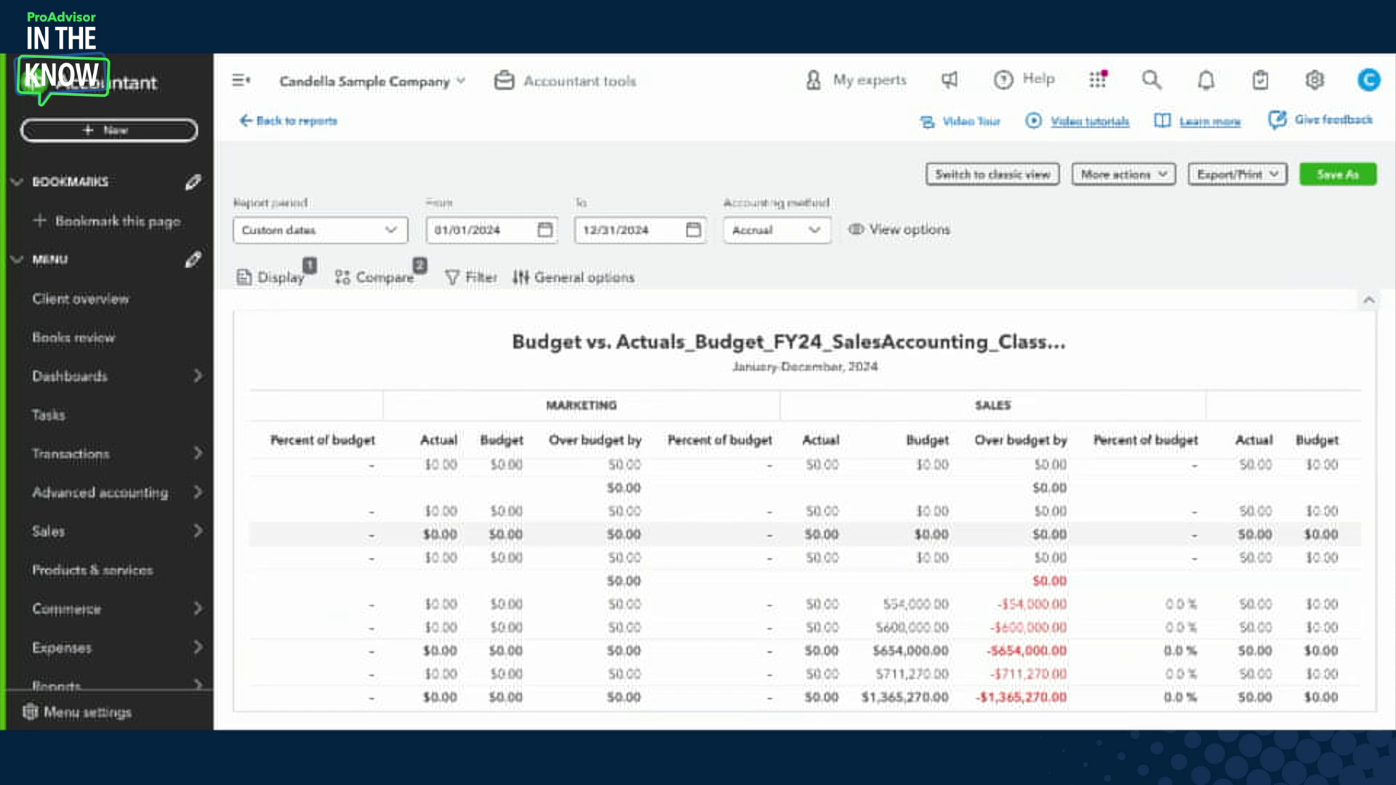
{"action": "scroll", "coordinate": [891, 538], "scroll_direction": "down", "scroll_amount": 1}
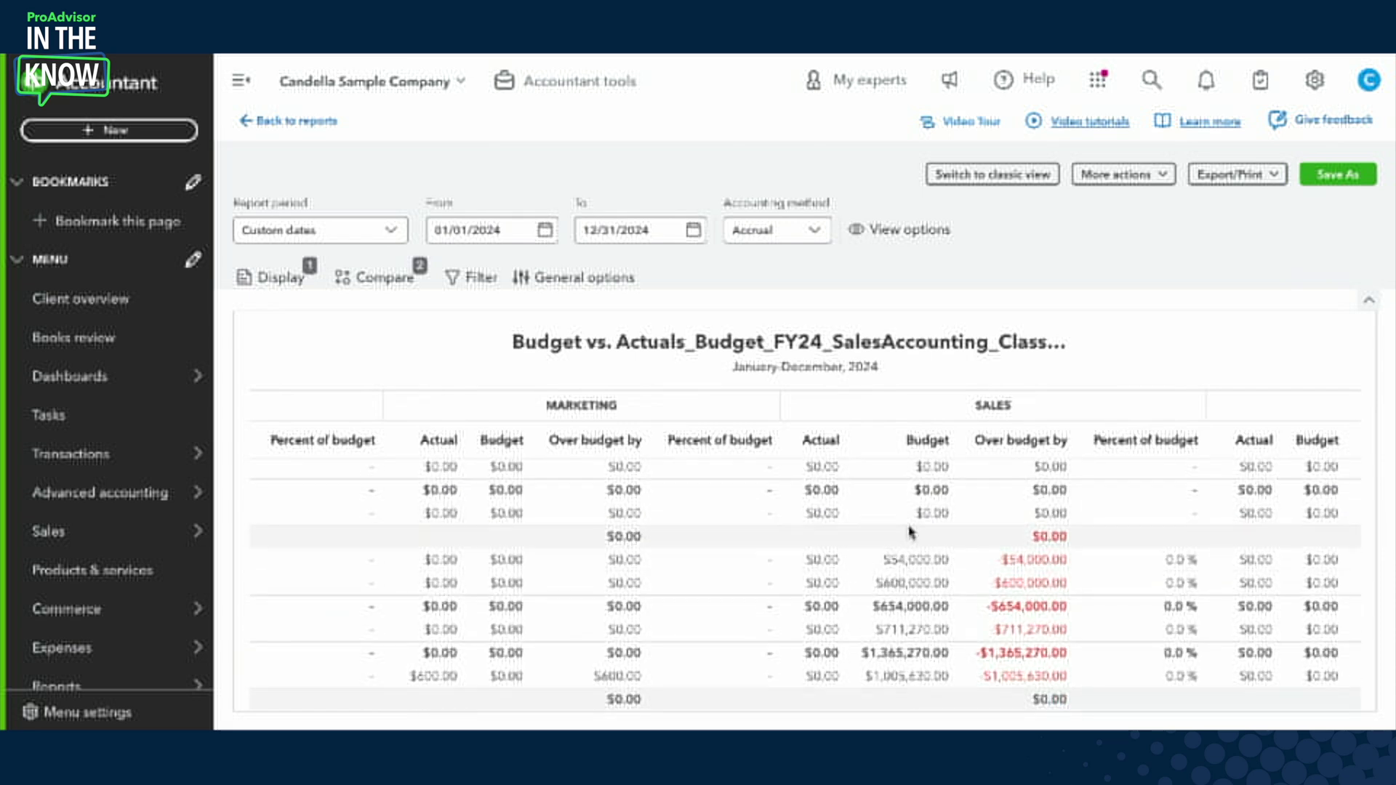